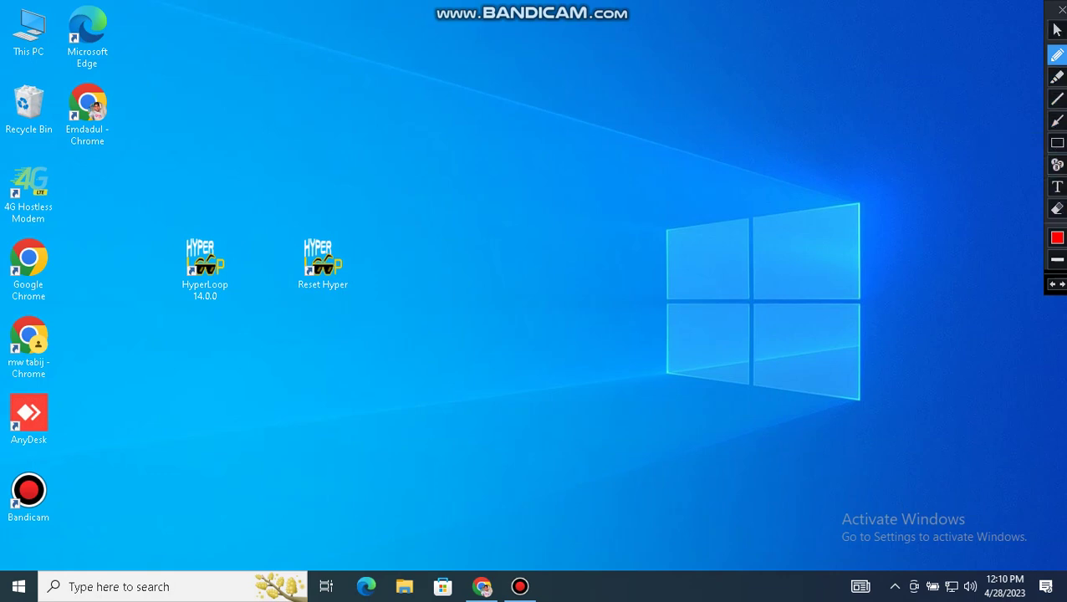
mouse_move(178, 226)
left_mouse_down()
mouse_move(130, 245)
mouse_move(205, 233)
left_mouse_up()
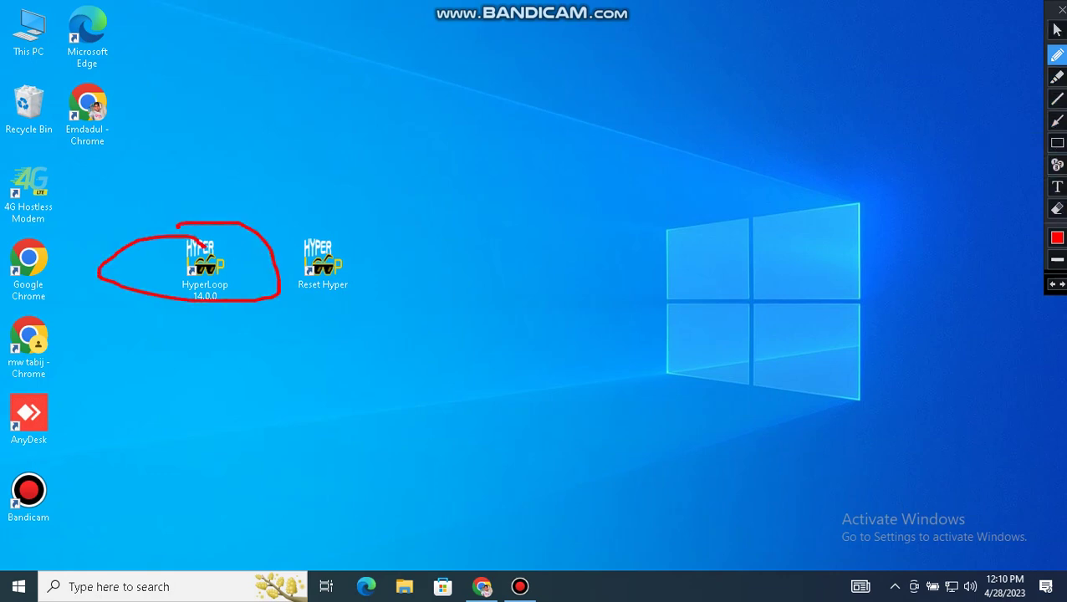
mouse_move(311, 226)
left_mouse_down()
mouse_move(286, 261)
mouse_move(304, 239)
left_mouse_up()
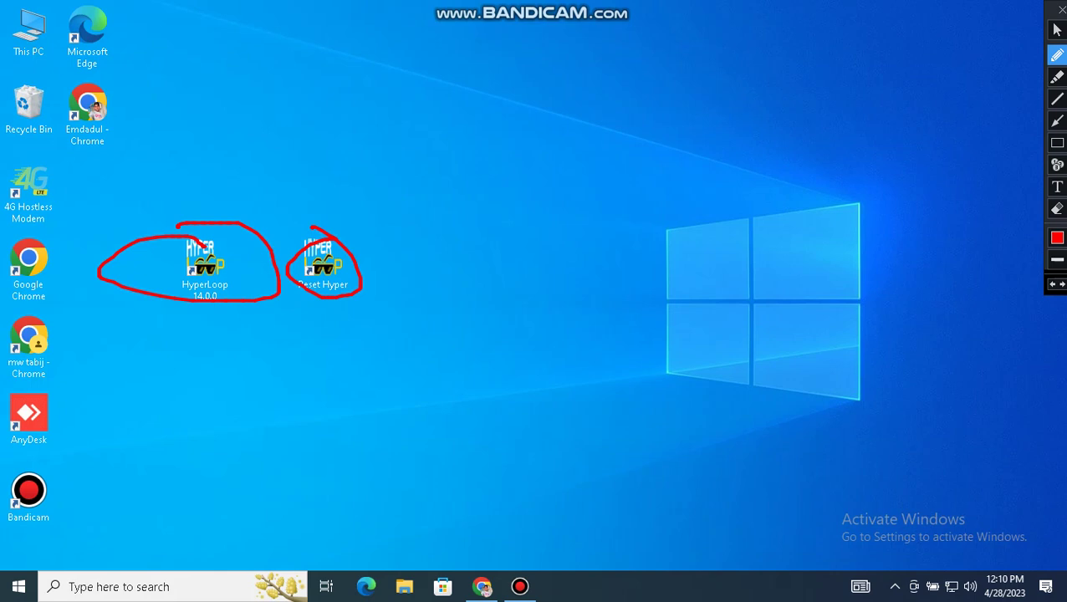
left_click(1059, 9)
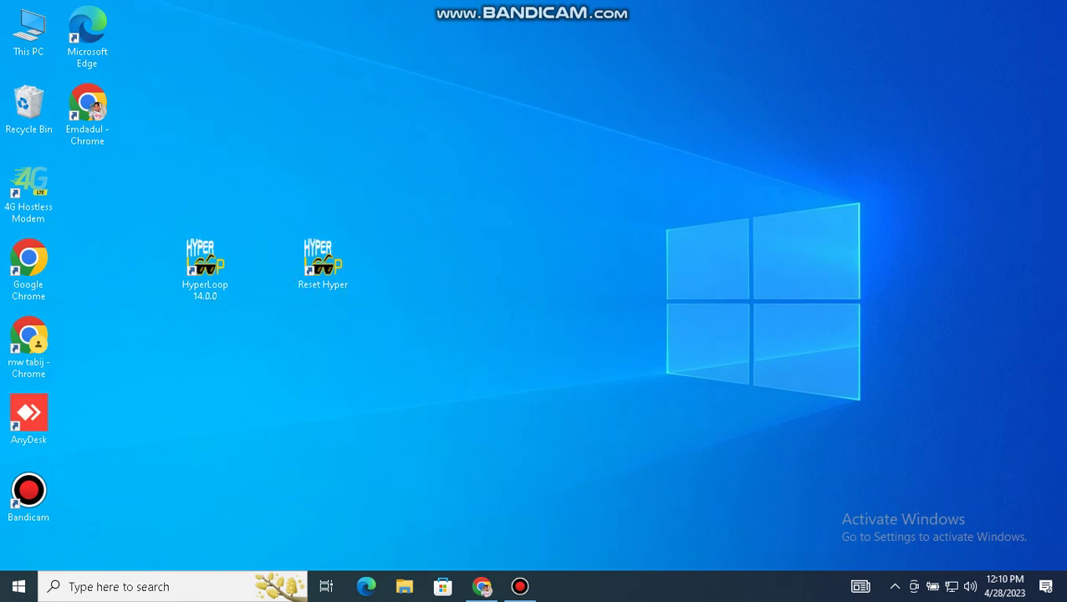
Open the installed apps list under Apps & features in Windows Settings
left_click(18, 586)
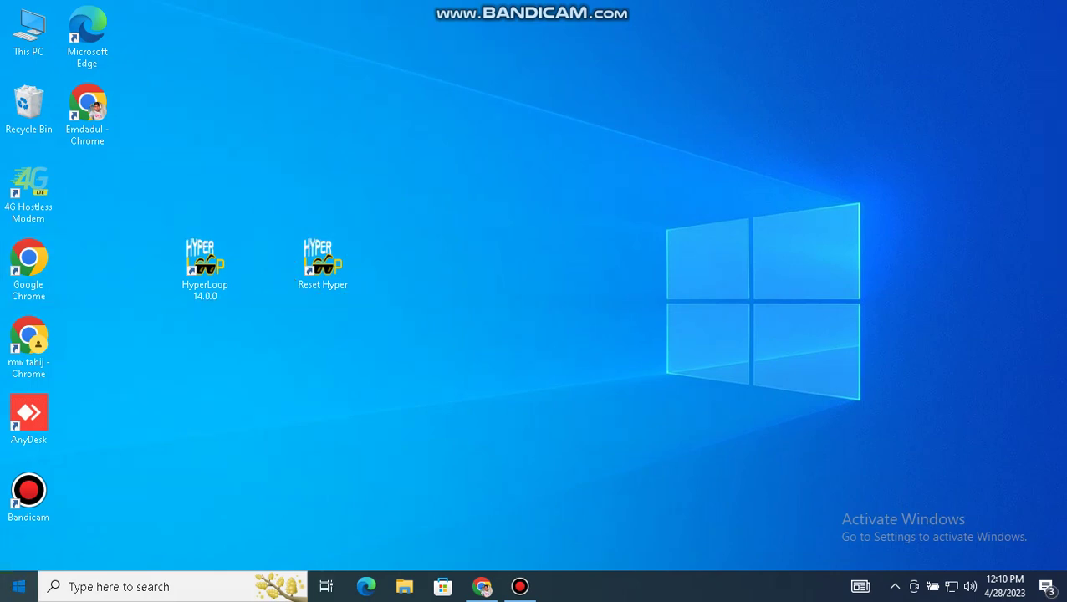
left_click(19, 514)
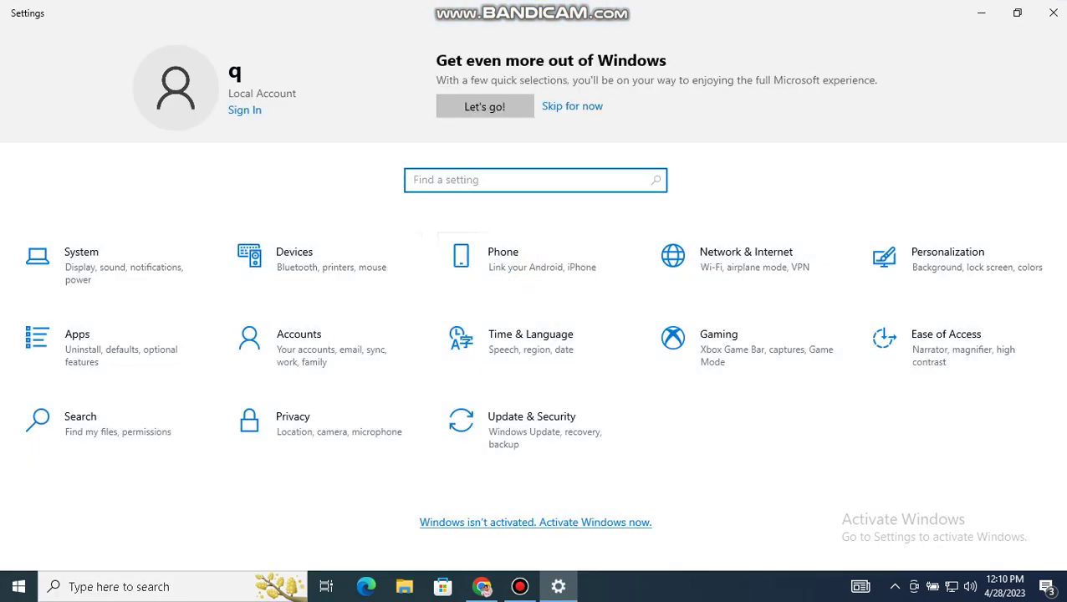
left_click(109, 359)
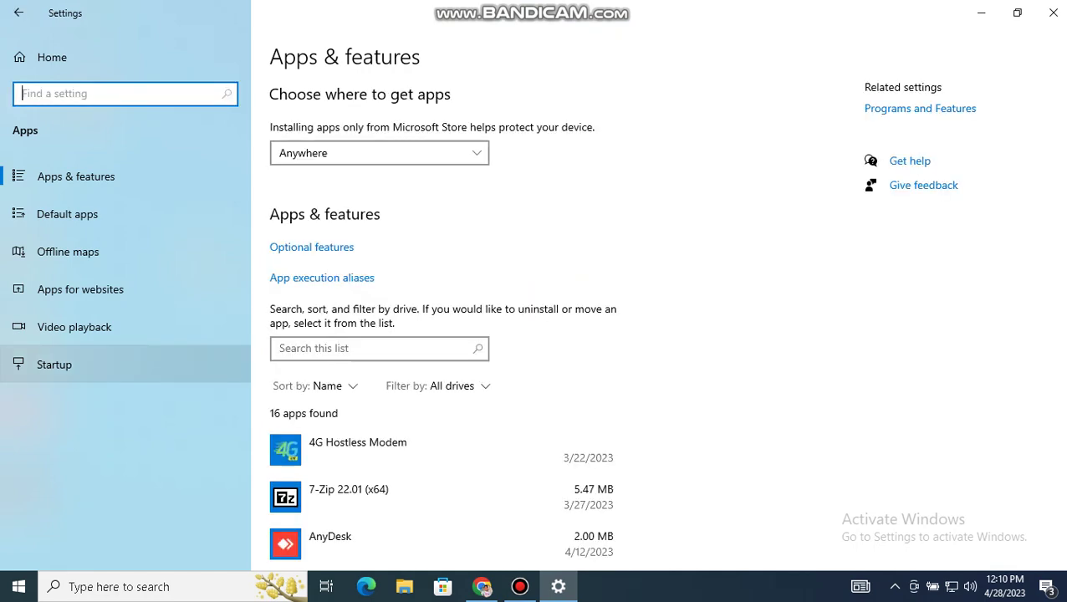
scroll(443, 343, "down", 5)
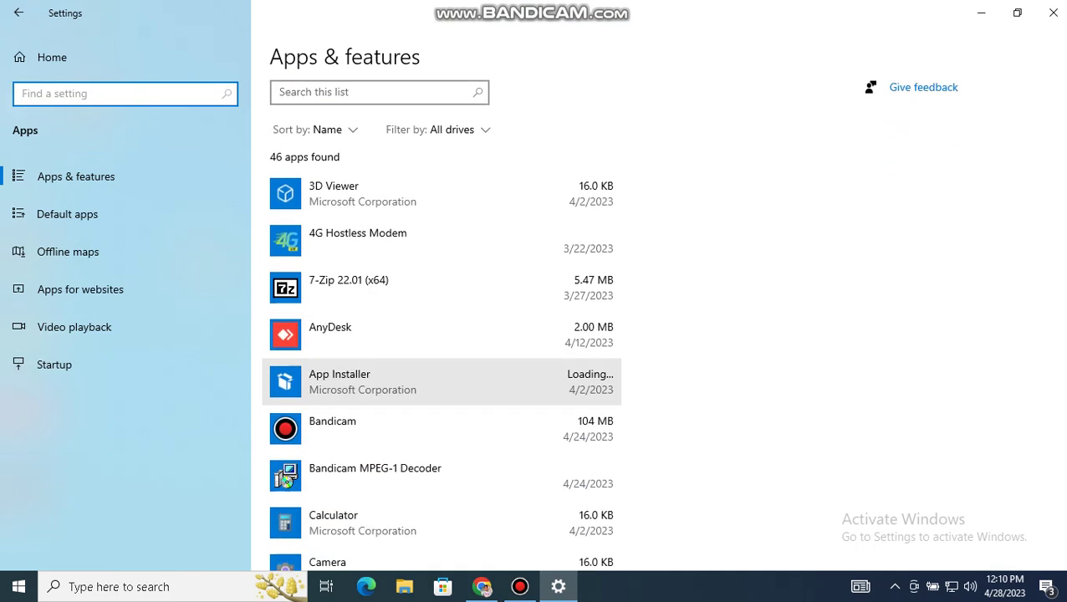
left_click(443, 343)
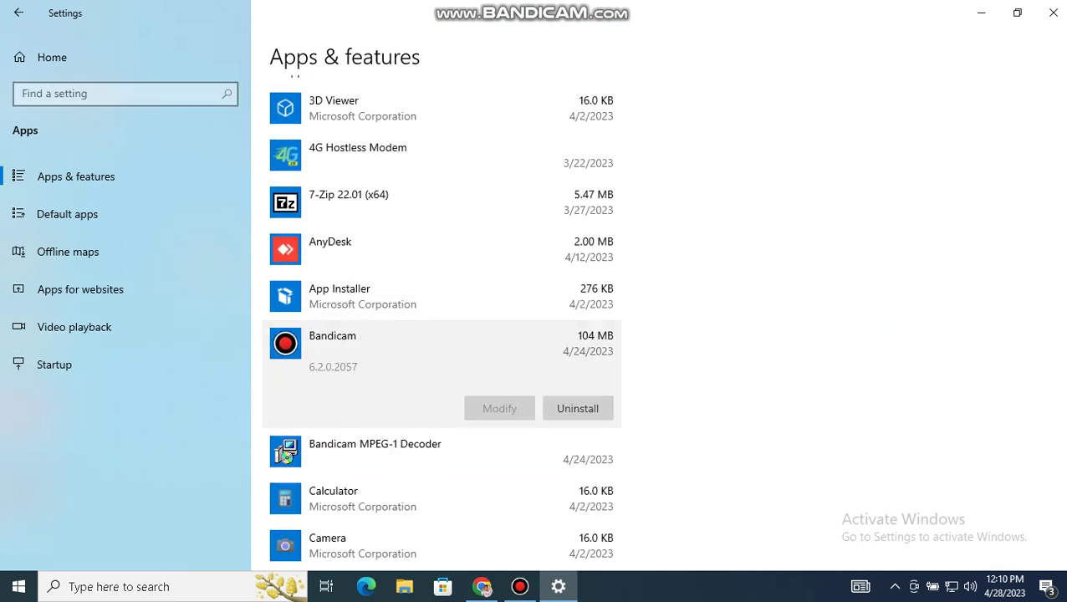
left_click(578, 408)
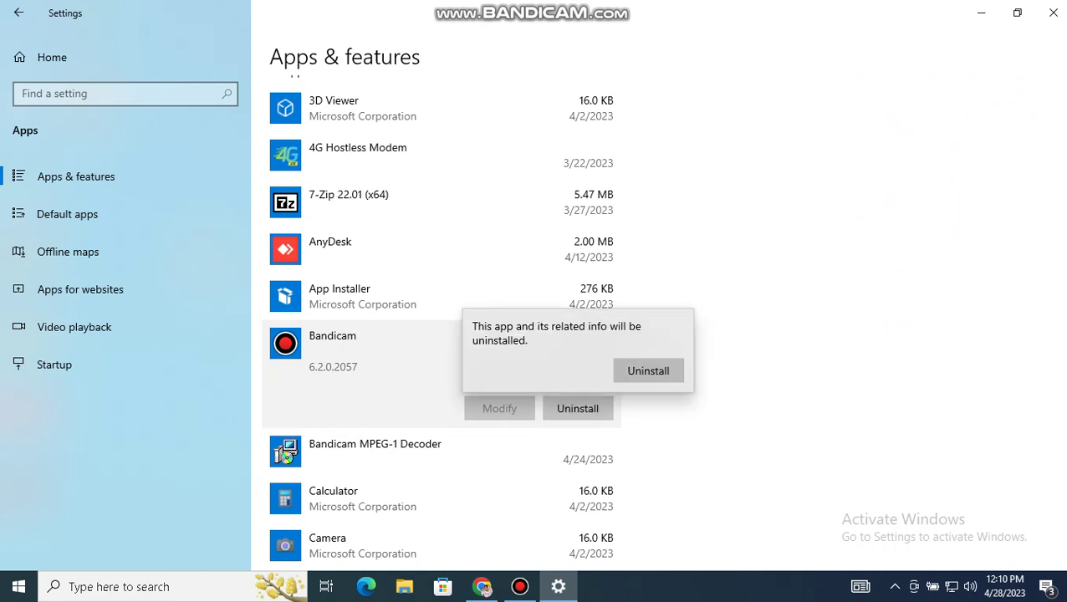
scroll(443, 393, "down", 4)
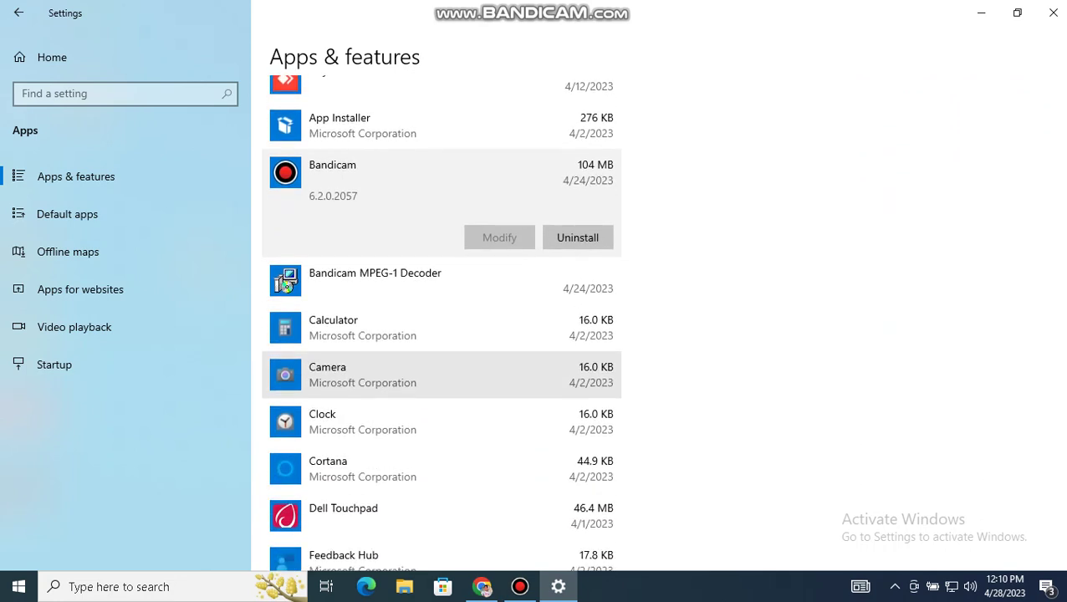
Uninstall the HYP3RLOOP 14.0.0 app, confirm its removal, and close Settings
scroll(443, 393, "down", 6)
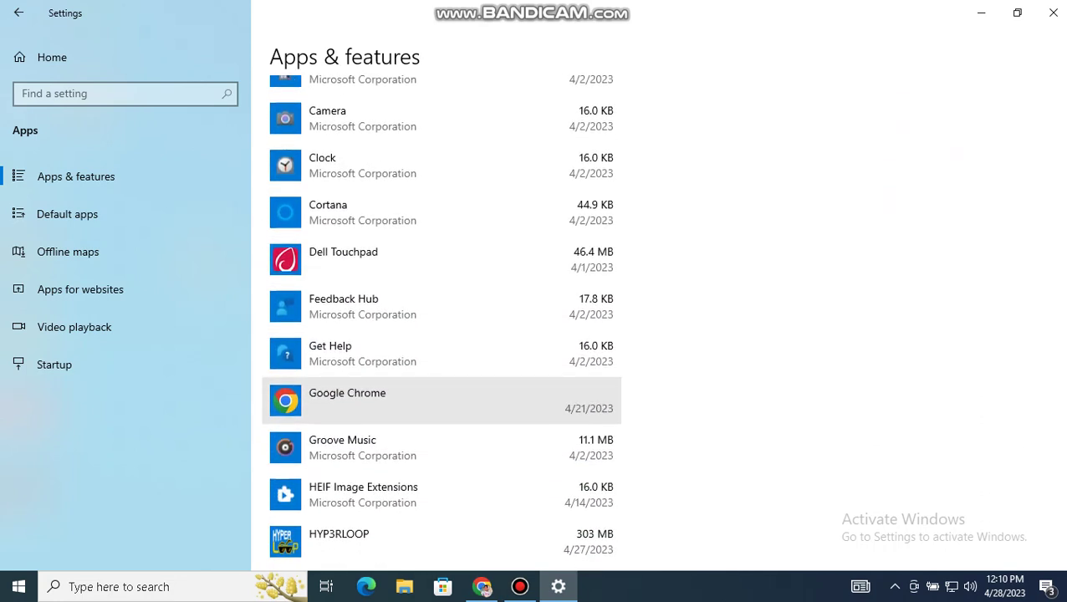
left_click(444, 541)
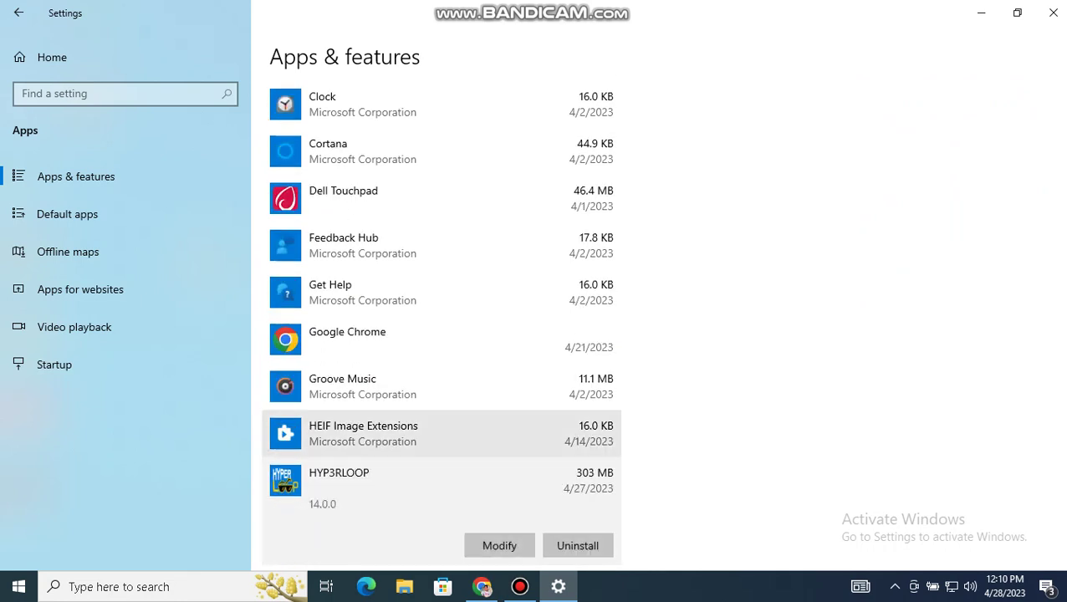
left_click(577, 460)
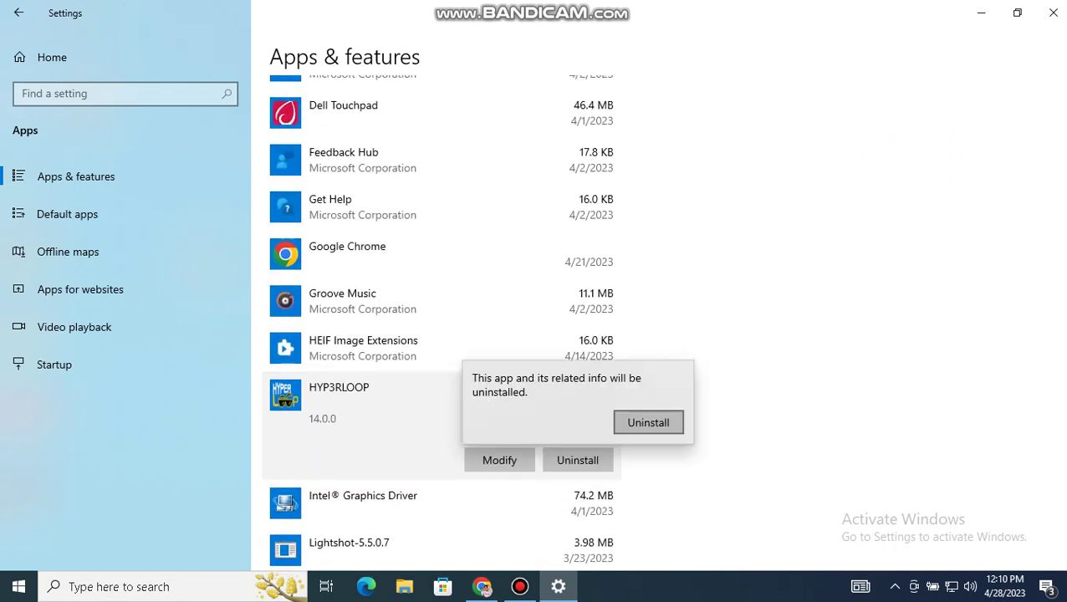
left_click(648, 420)
key("Return")
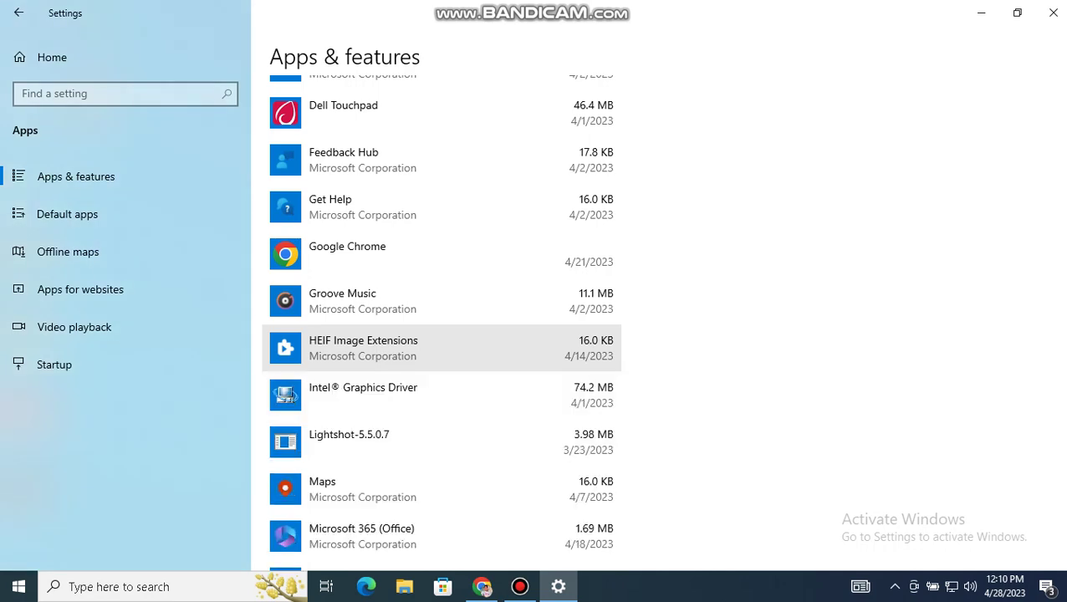
left_click(1053, 12)
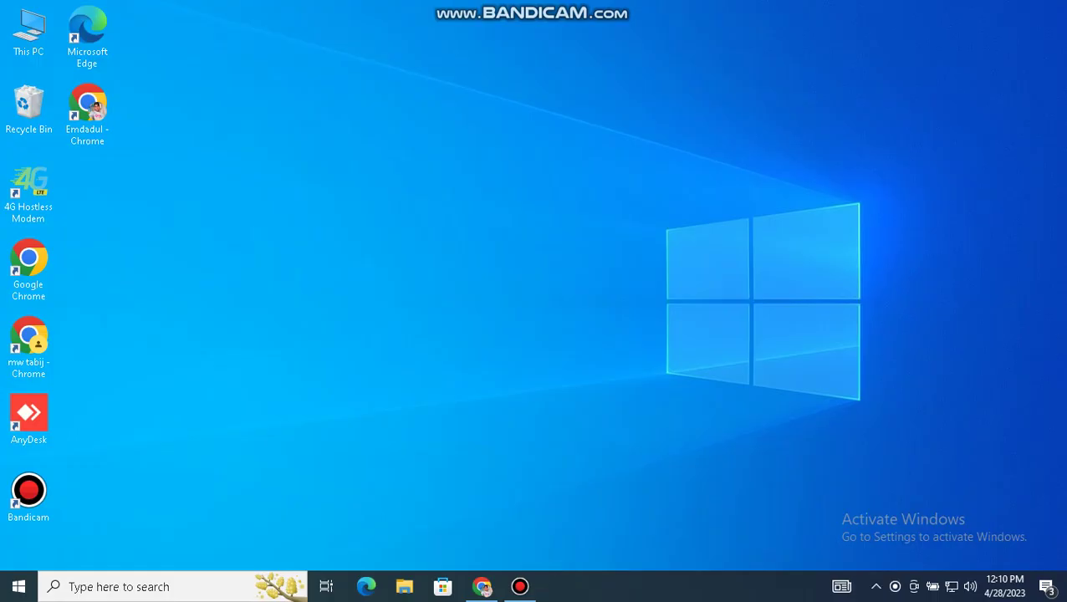
Refresh the desktop twice
right_click(553, 172)
left_click(585, 217)
right_click(531, 200)
left_click(577, 245)
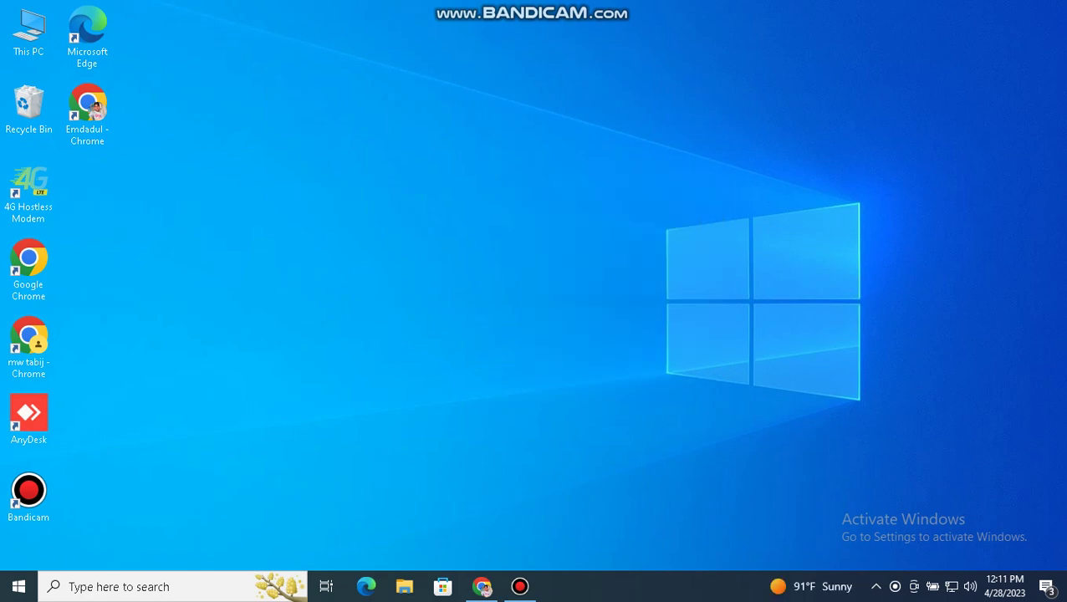
Open the user's local Temp folder by running %temp% from the Run dialog
left_click(154, 586)
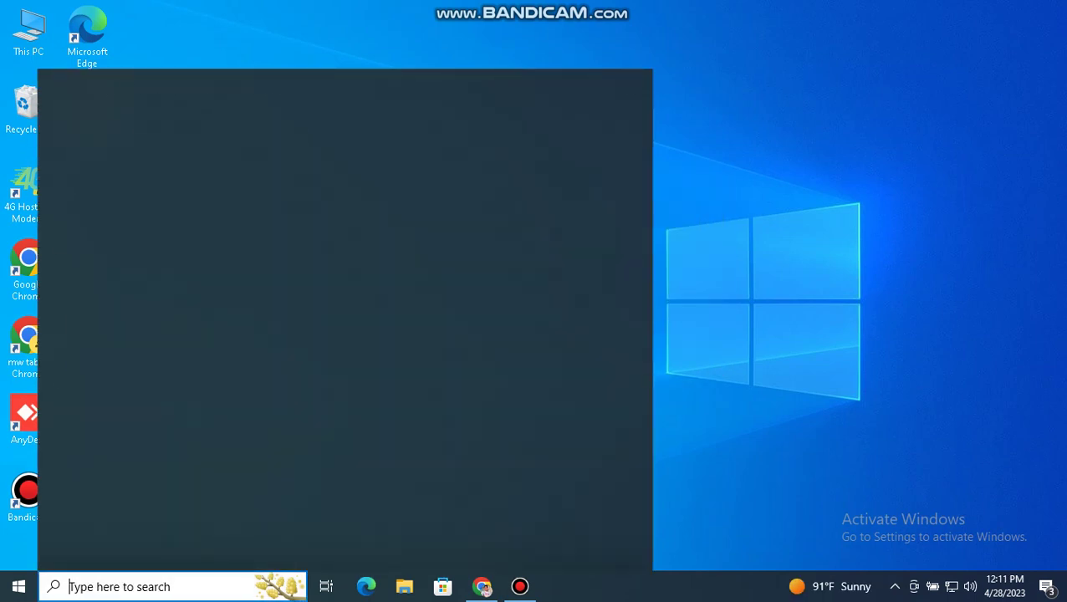
left_click(108, 403)
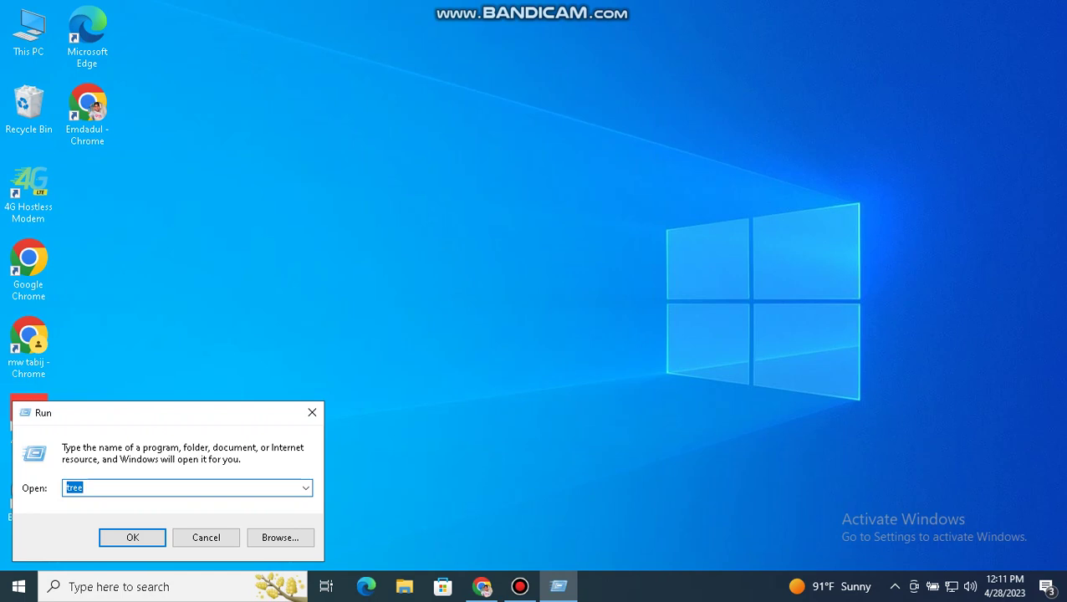
type("%temp%")
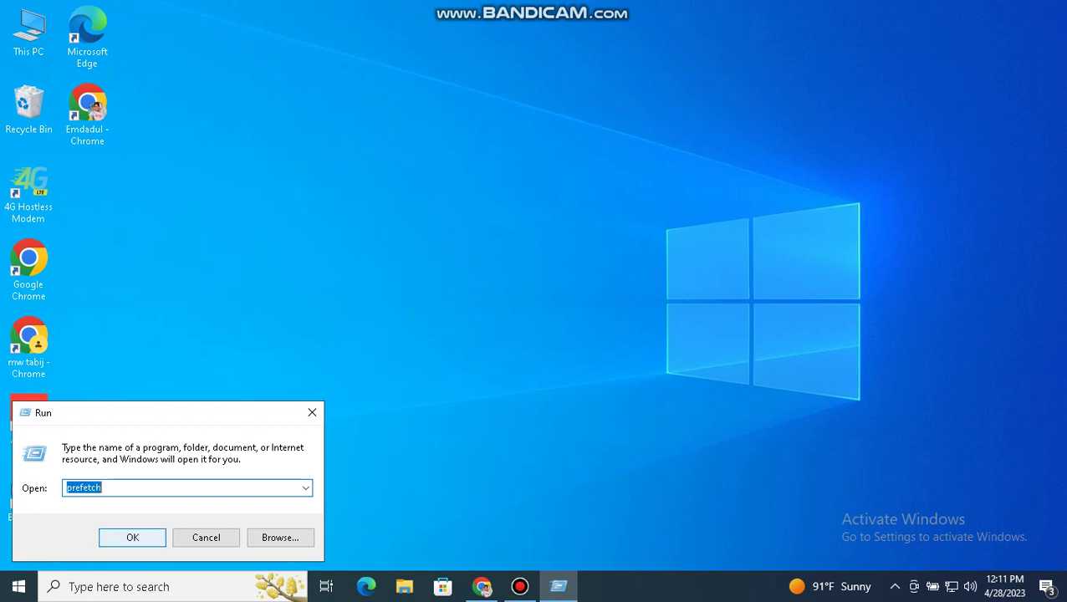
key("Return")
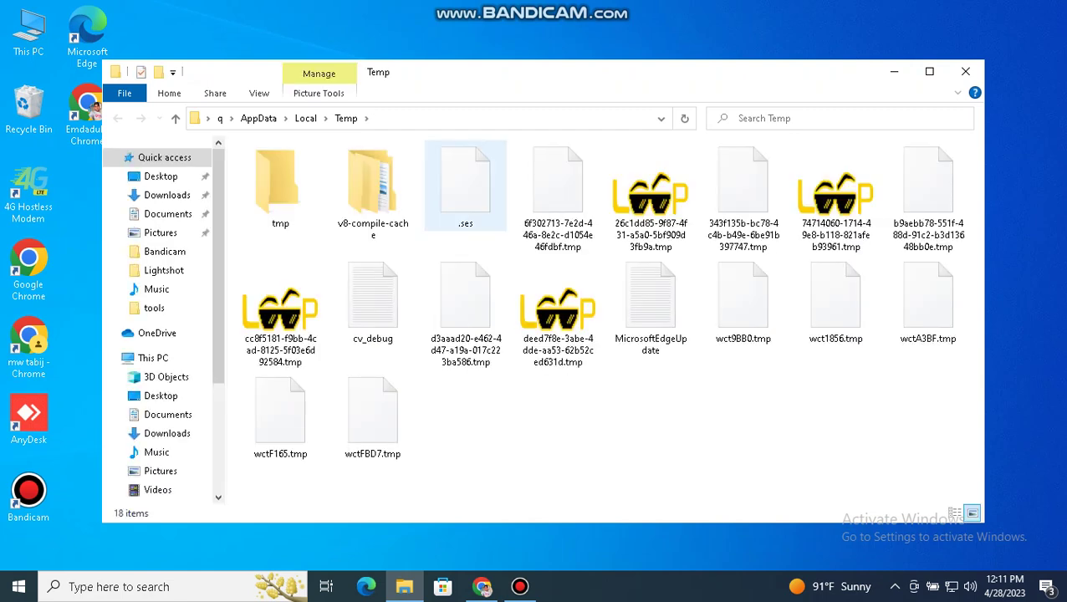
Delete everything in the user's local Temp folder, retry once for the file in use, cancel the remainder, and close the folder
key("ctrl+a")
key("Delete")
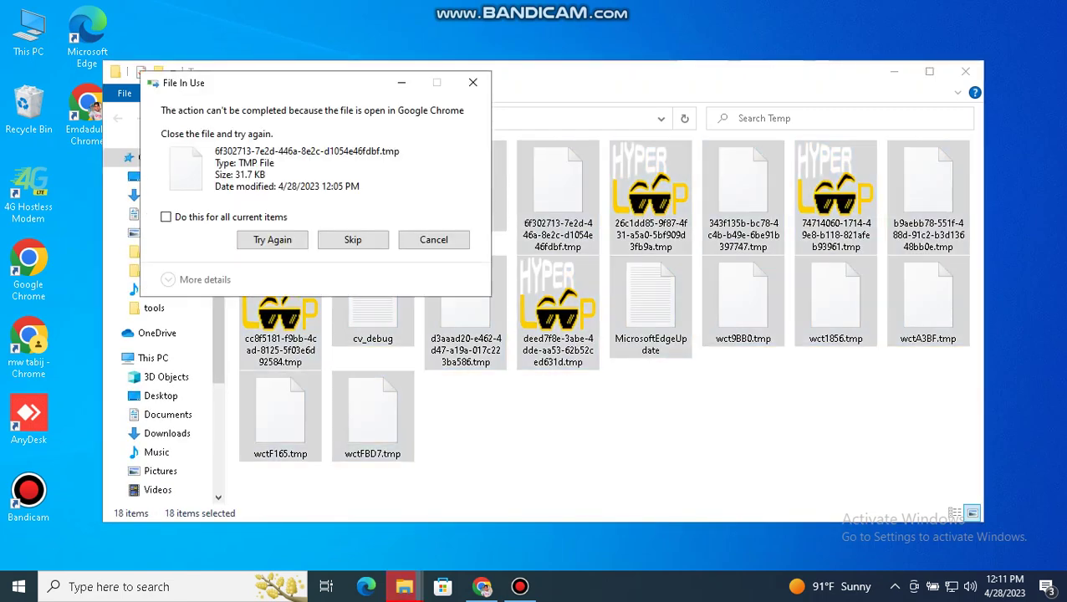
left_click(272, 239)
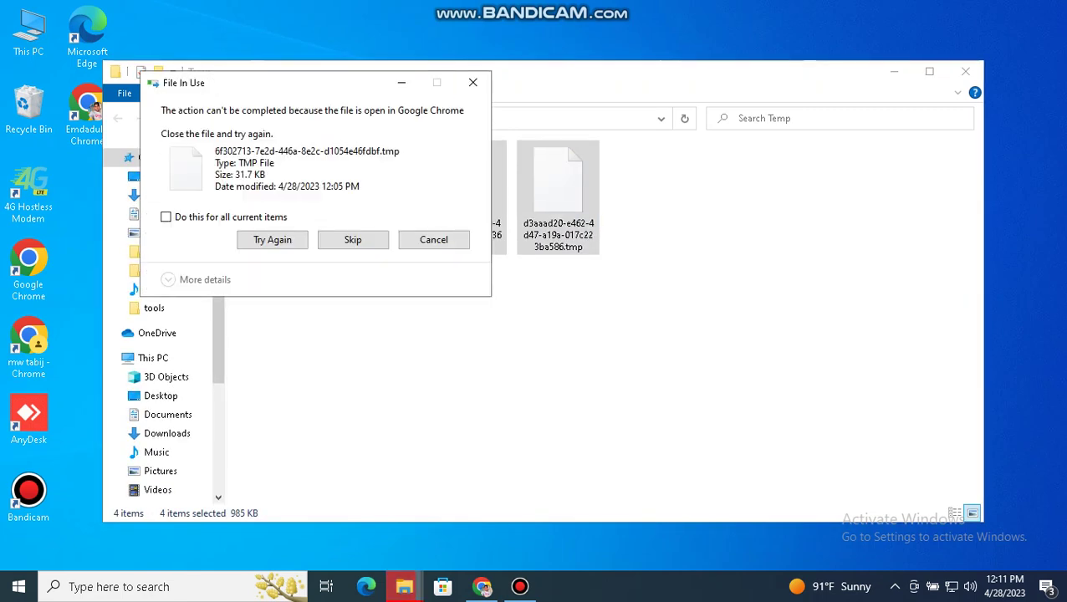
left_click(472, 82)
left_click(964, 71)
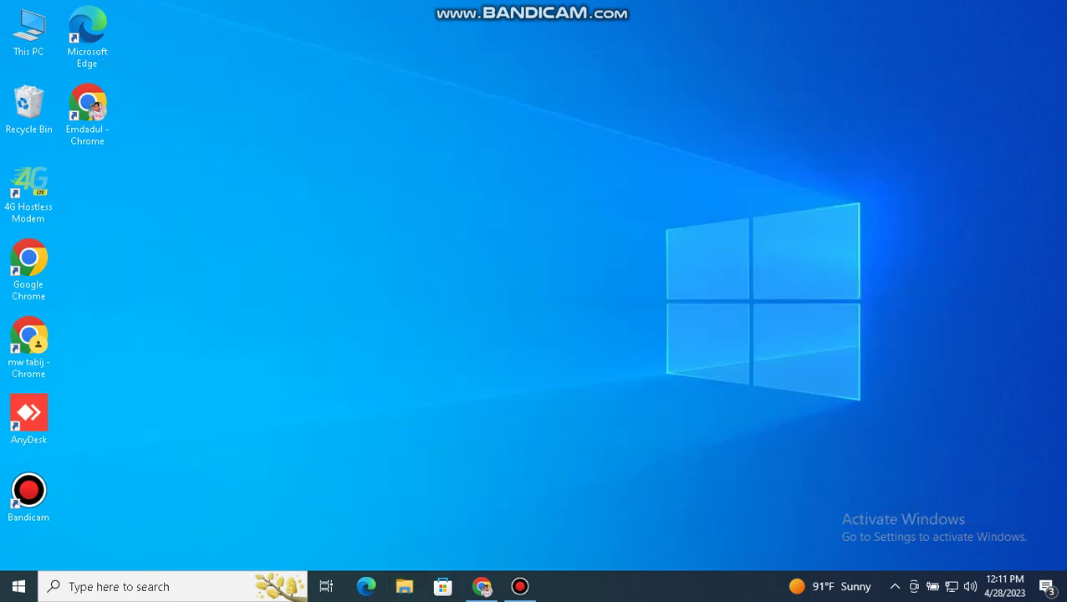
Open the Windows Temp folder by running temp from the Run dialog
left_click(152, 586)
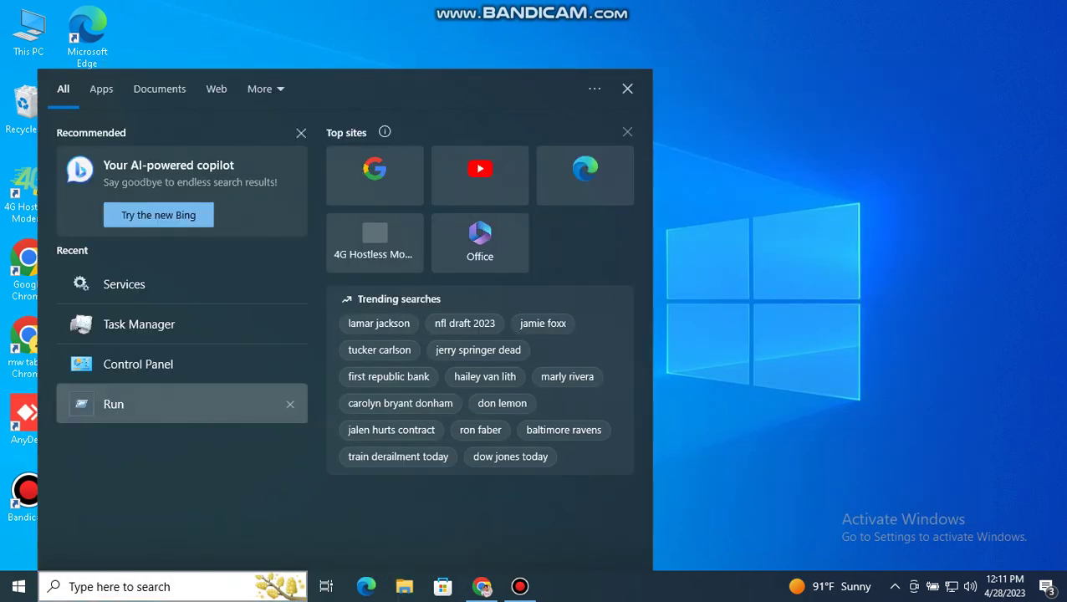
left_click(114, 404)
key("Down")
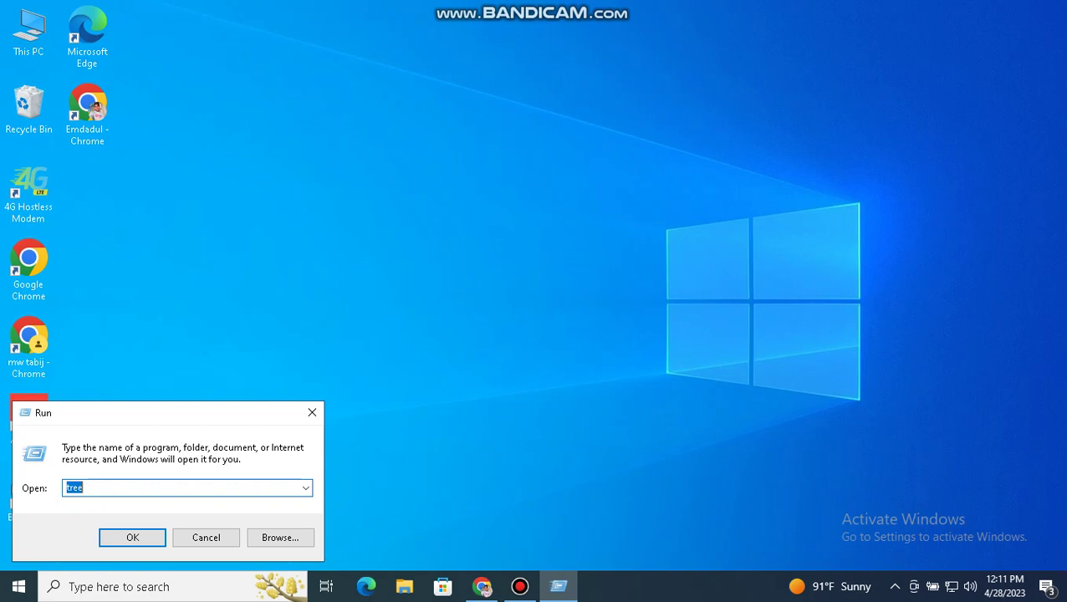
key("Down")
key("Down")
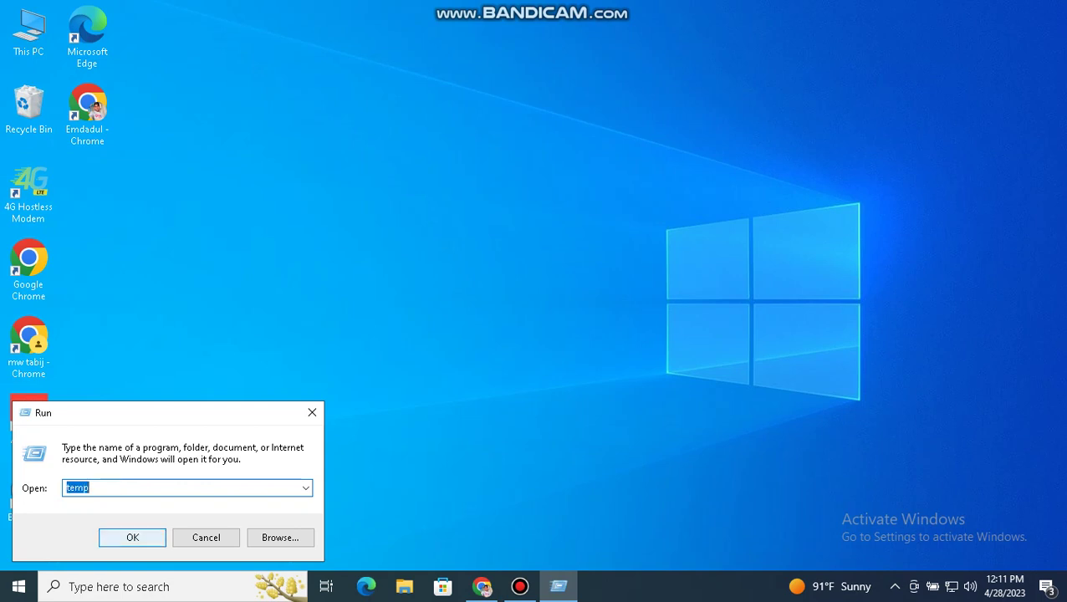
key("Return")
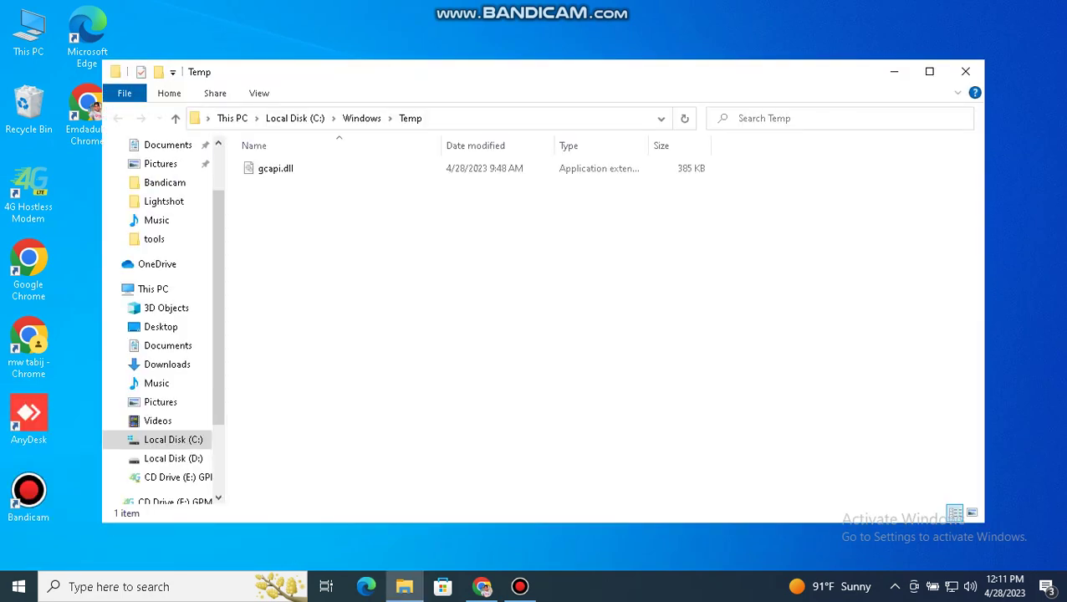
Delete all contents of the Windows Temp folder and close it
key("ctrl+a")
key("Delete")
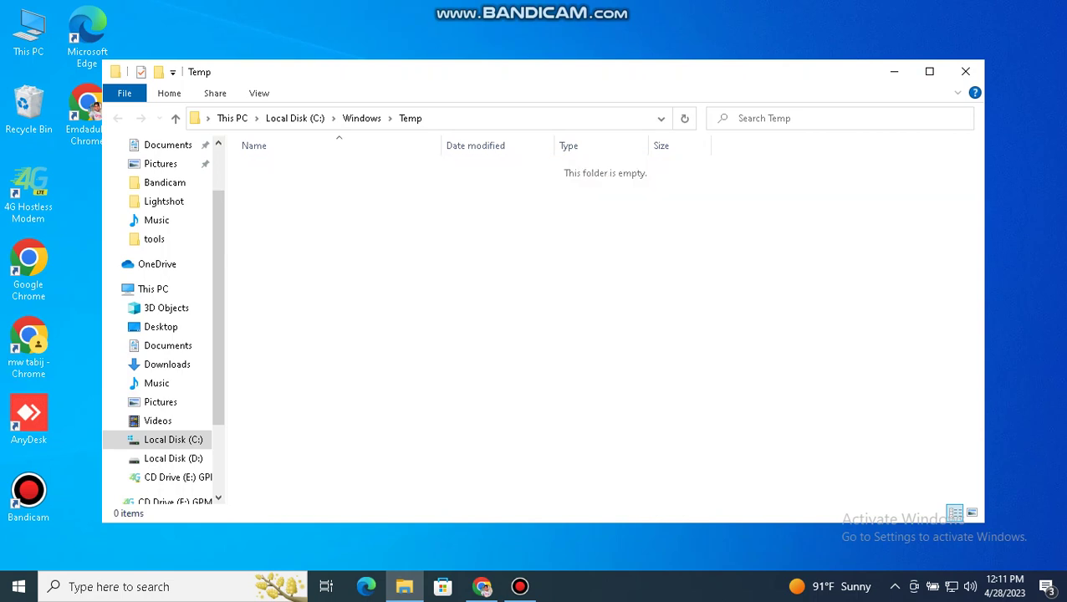
left_click(965, 71)
Refresh the desktop again after clearing the temporary files
right_click(583, 28)
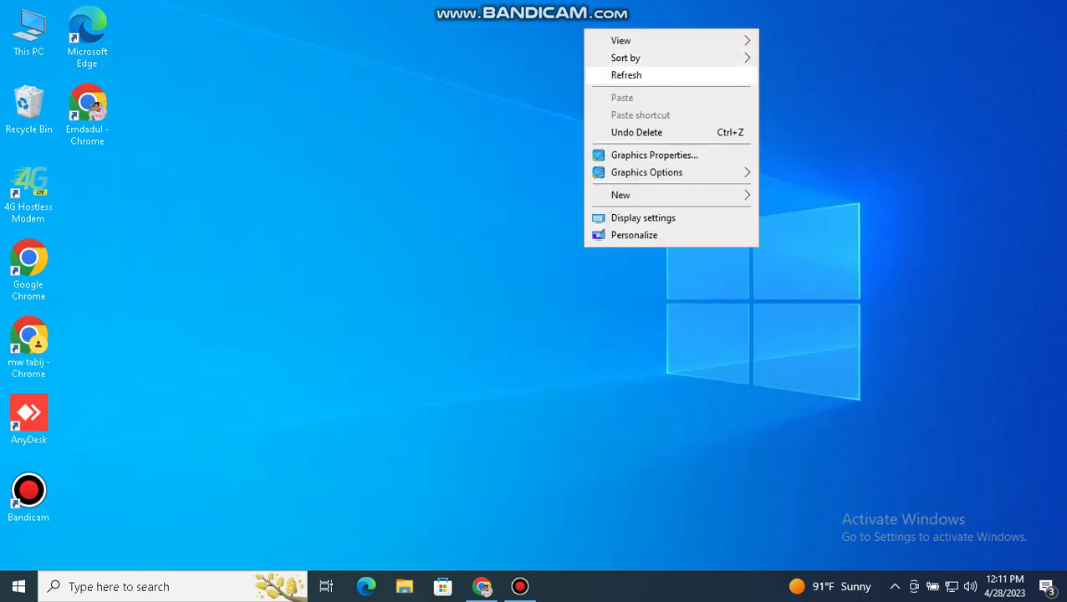
key("Escape")
right_click(473, 10)
left_click(513, 55)
right_click(458, 41)
left_click(500, 87)
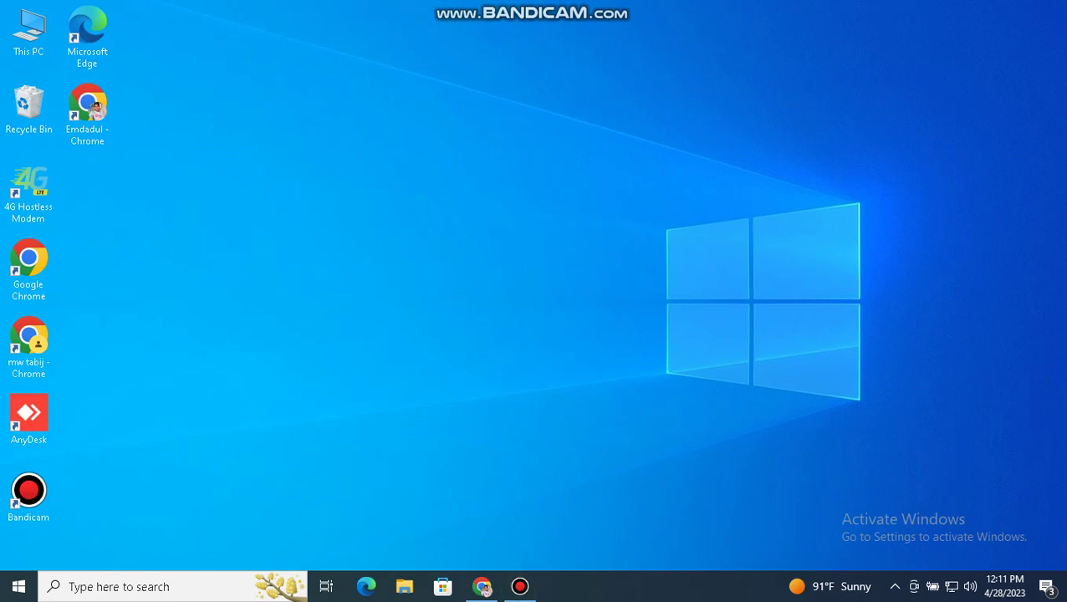
Open the user's AppData Roaming folder from the Run dialog
left_click(153, 586)
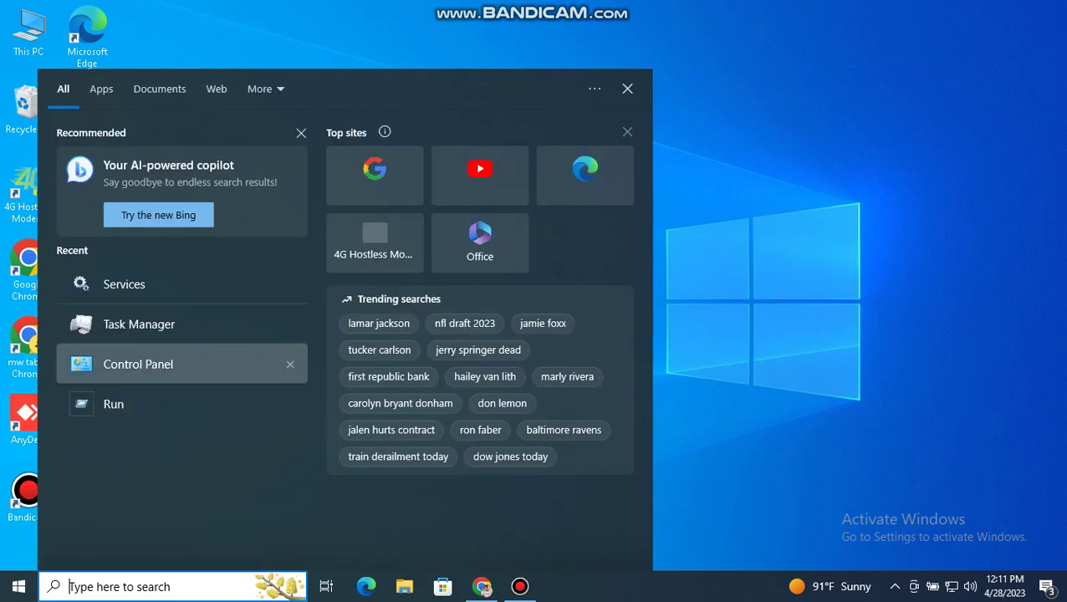
left_click(180, 404)
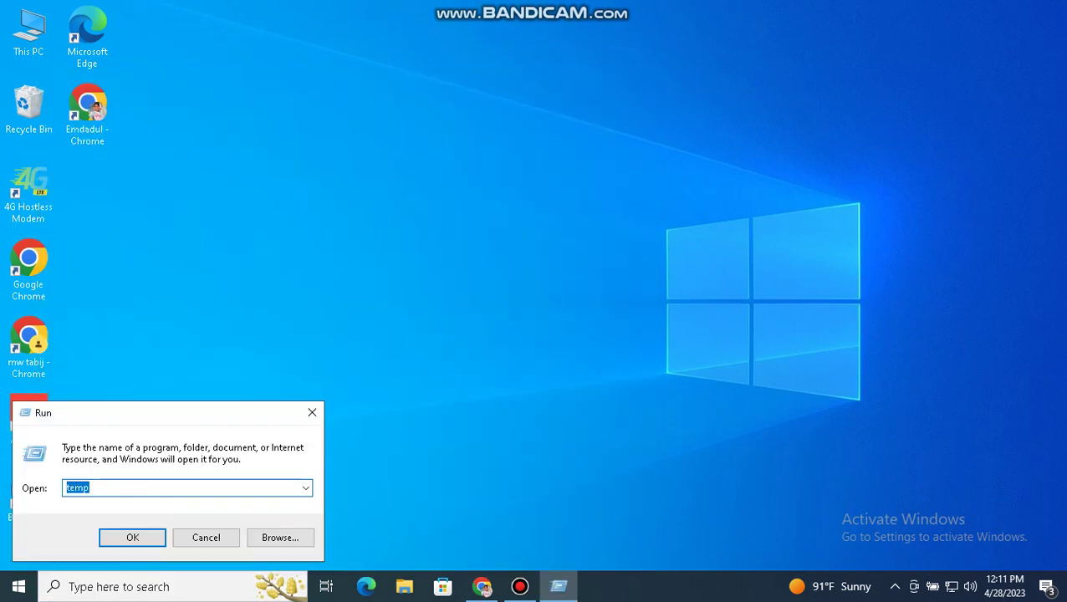
key("Down")
key("Down")
key("Down")
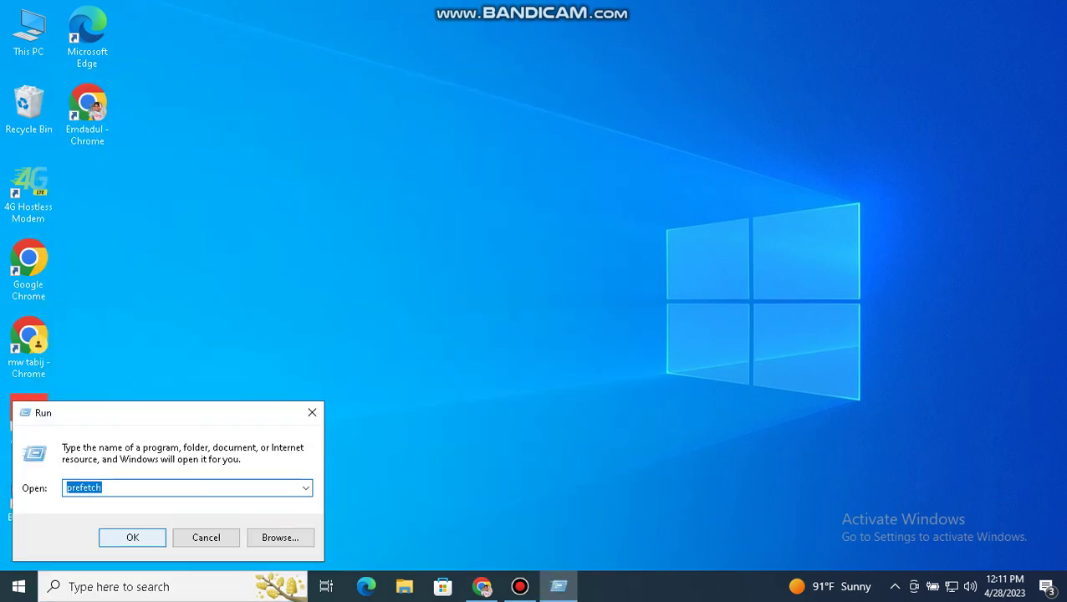
key("Return")
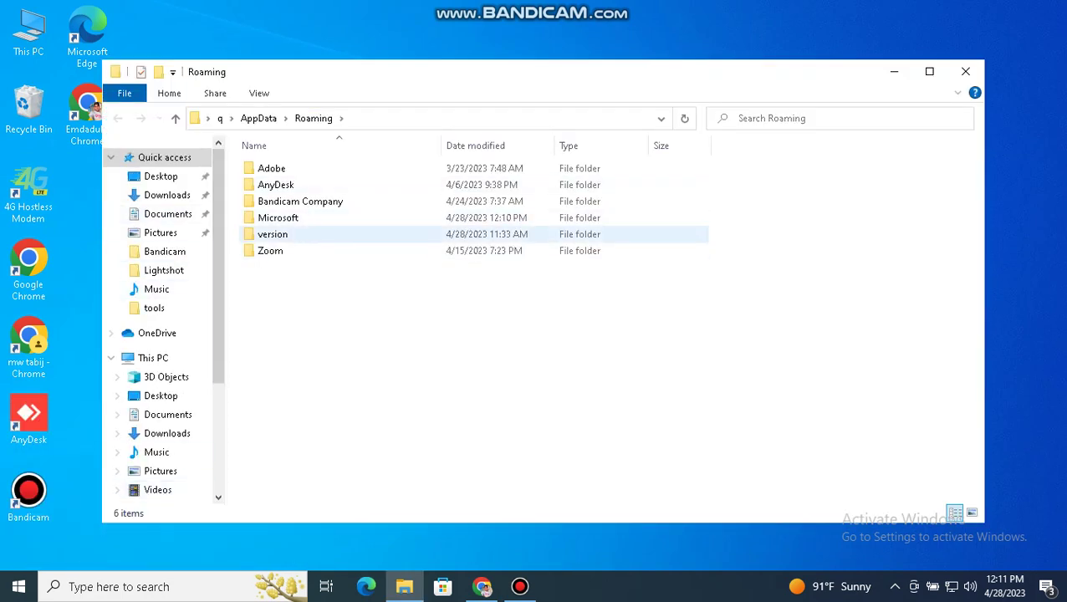
Delete the version folder from AppData Roaming and close the folder window
right_click(277, 235)
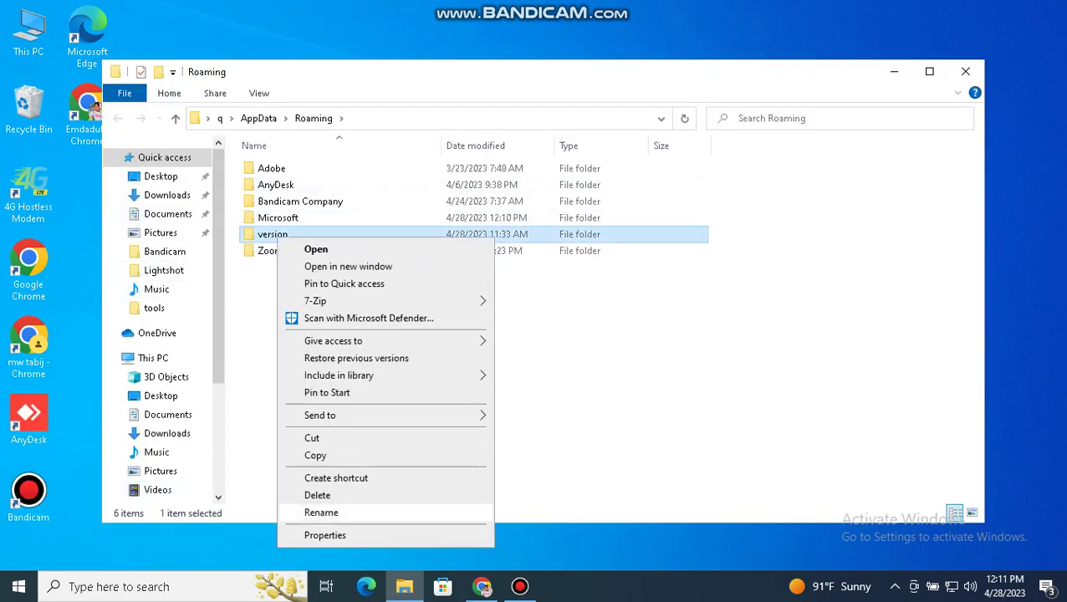
left_click(317, 495)
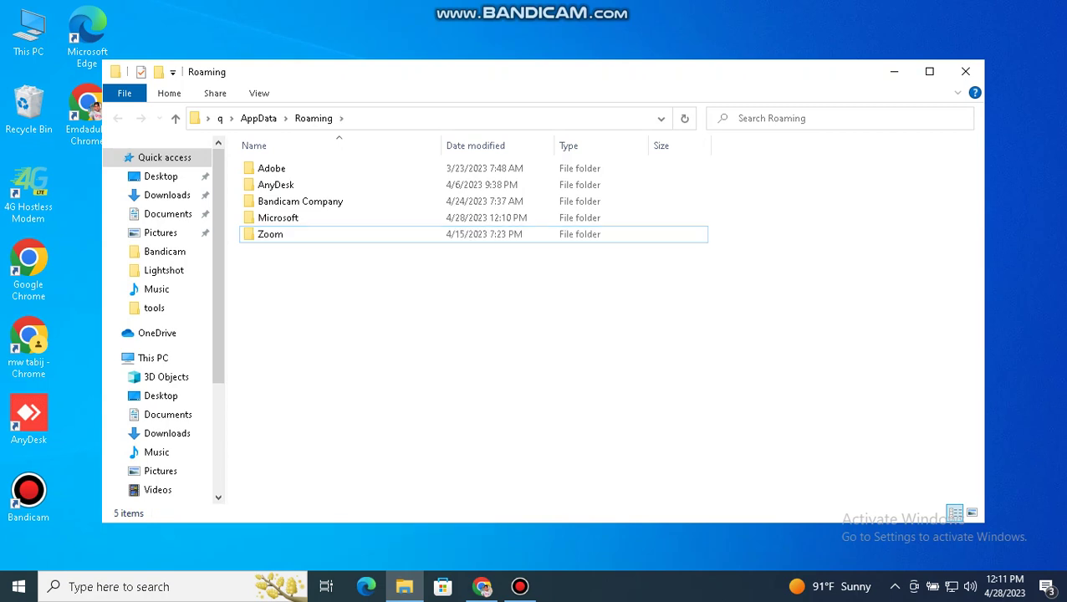
left_click(964, 71)
Refresh the desktop twice after cleaning the Roaming folder
right_click(577, 2)
left_click(604, 46)
right_click(562, 23)
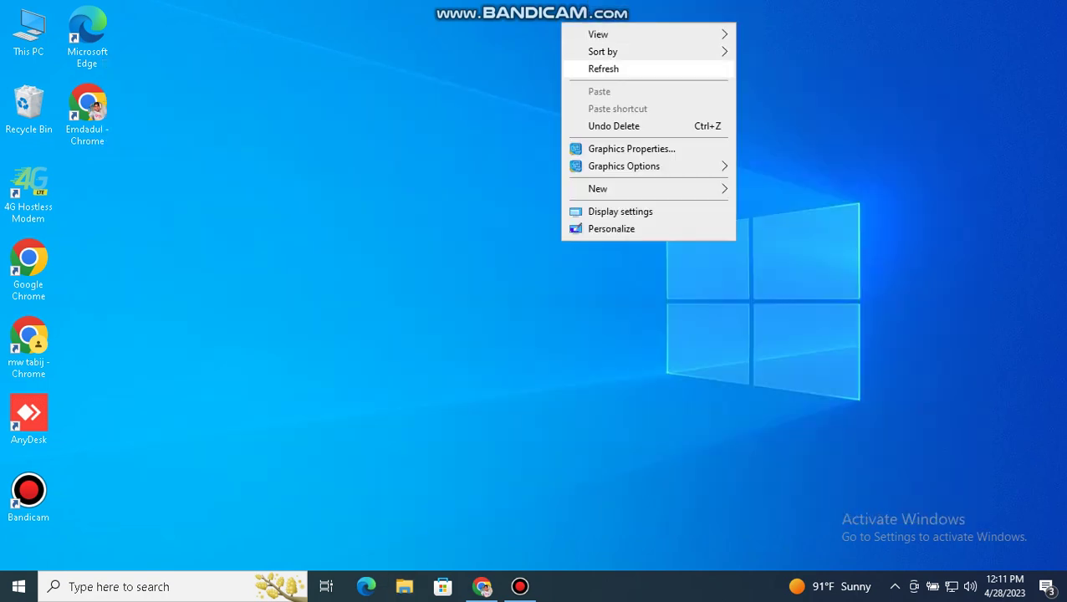
left_click(603, 68)
Switch to Chrome to view the hyperloop_14.0.0.exe.7z Google Drive page, minimize it and refresh the desktop
left_click(481, 586)
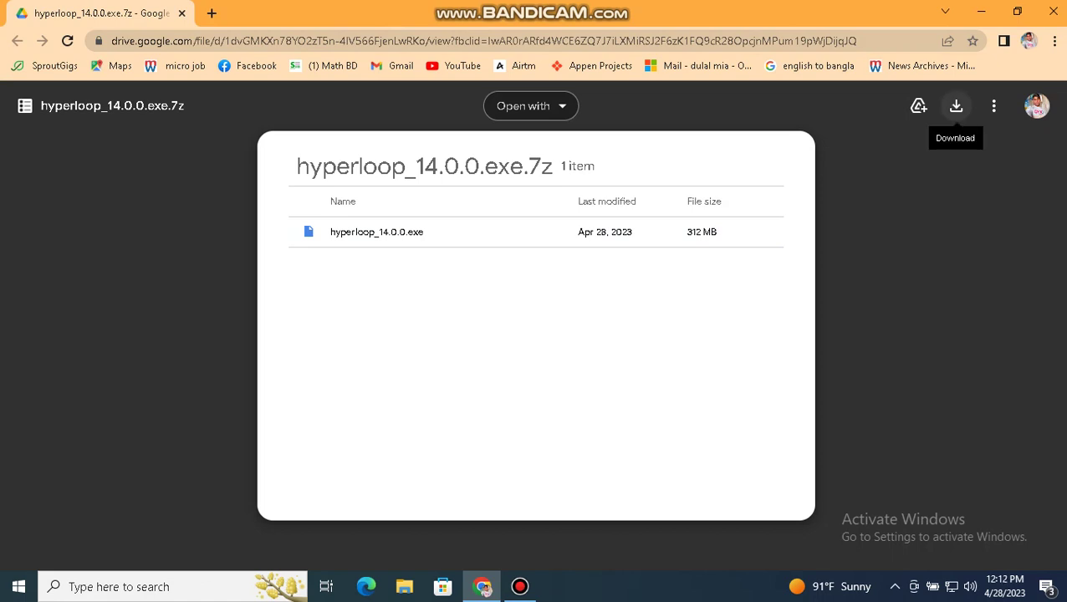
left_click(981, 11)
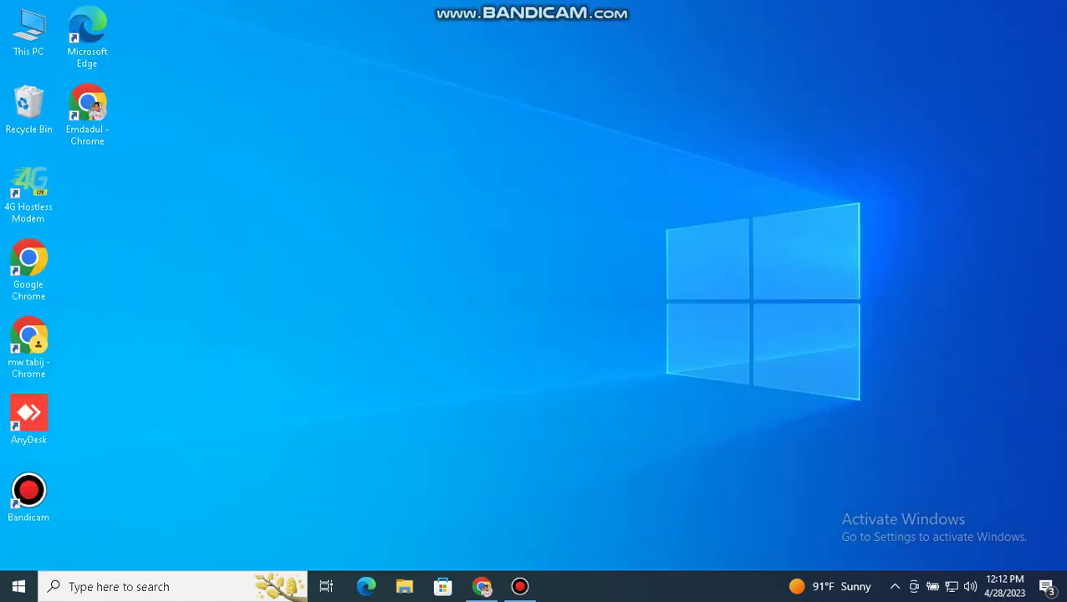
right_click(456, 55)
left_click(498, 101)
right_click(392, 64)
left_click(435, 111)
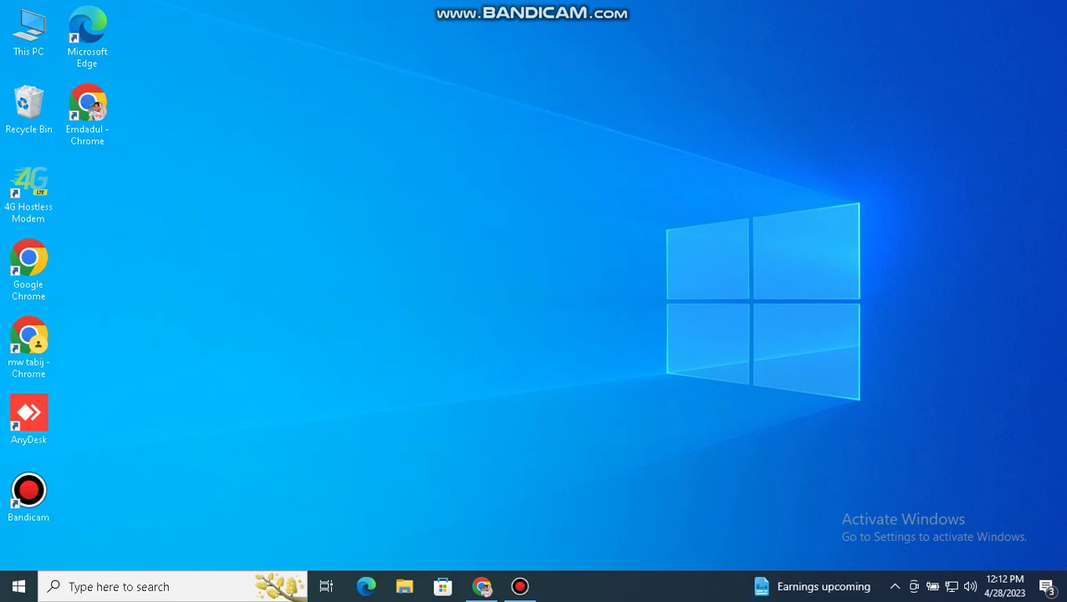
Extract hyperloop_14.0.0.exe (1).7z in the Downloads folder to its own subfolder with 7-Zip and open that subfolder
double_click(29, 32)
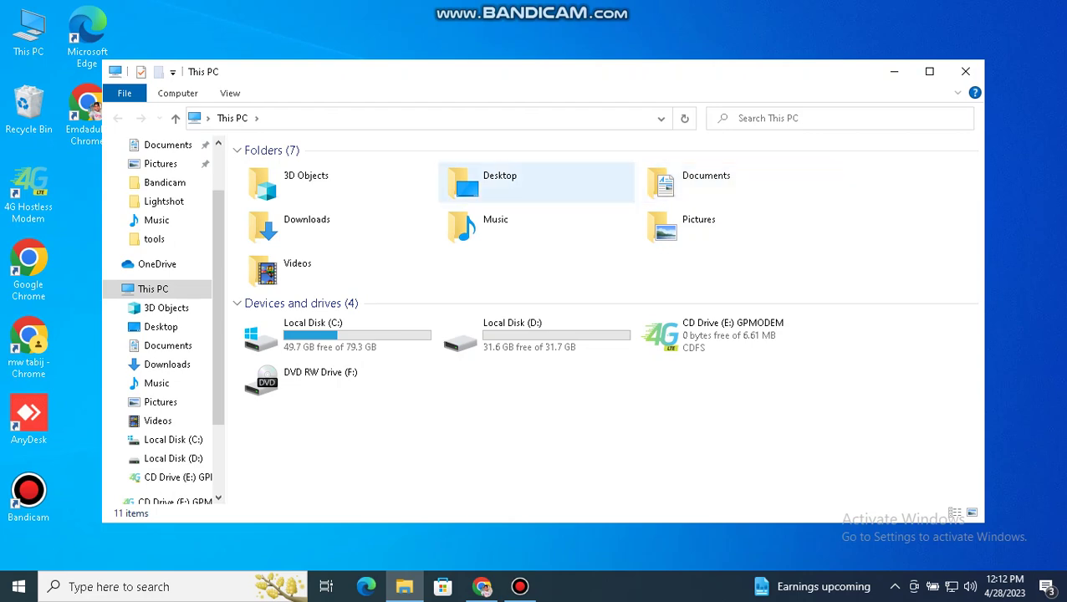
left_click(334, 226)
double_click(334, 226)
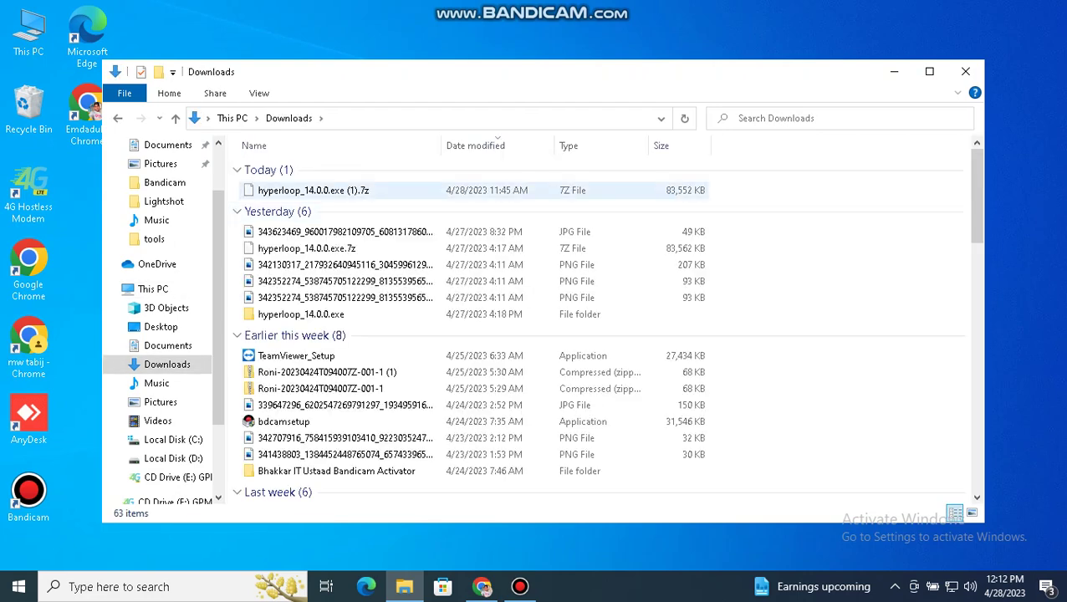
right_click(294, 187)
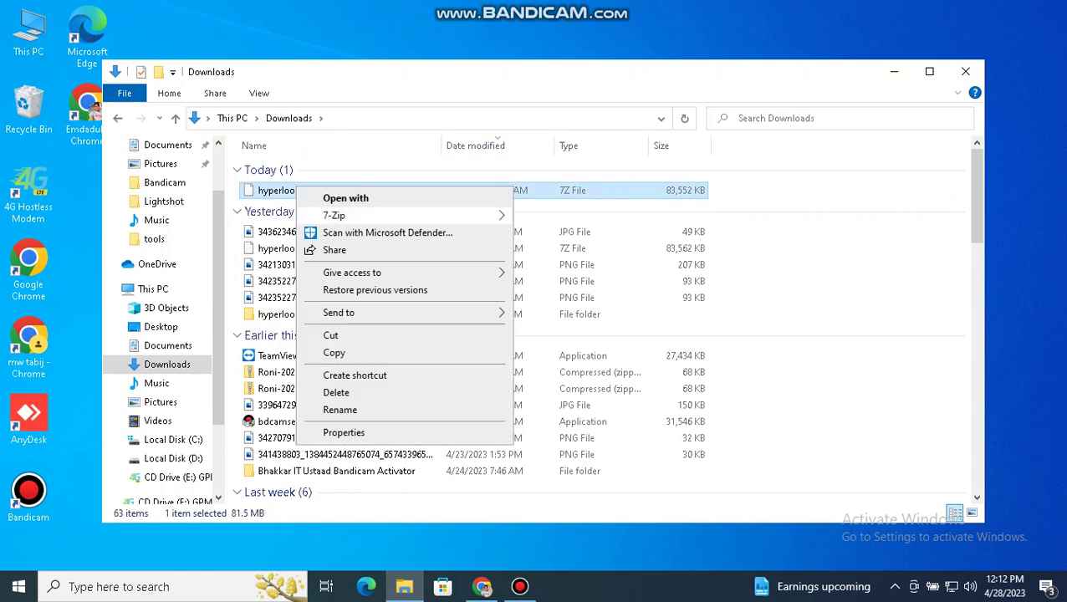
mouse_move(376, 215)
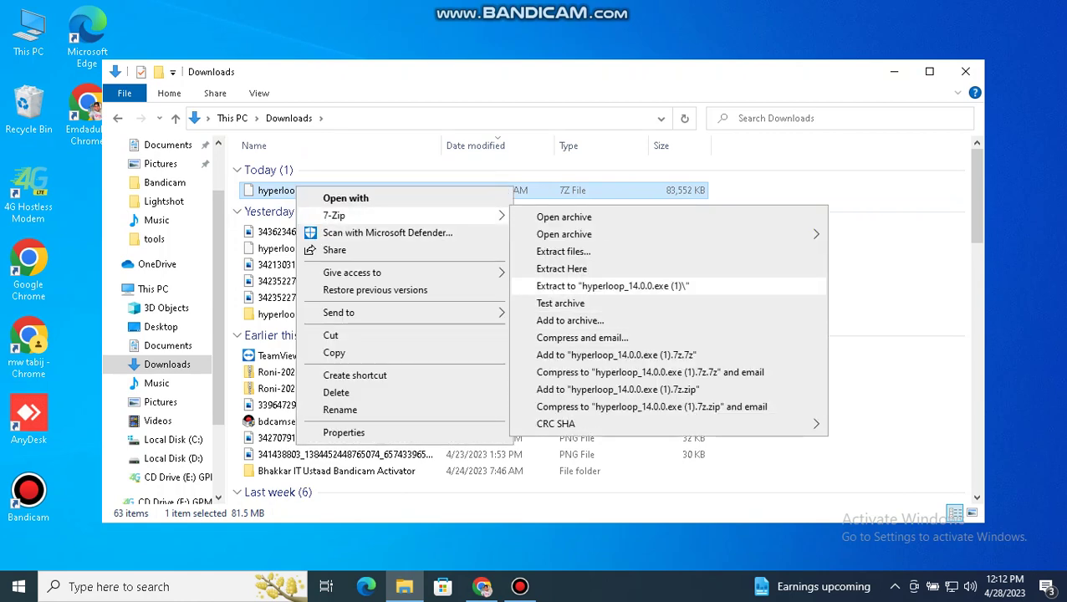
left_click(610, 286)
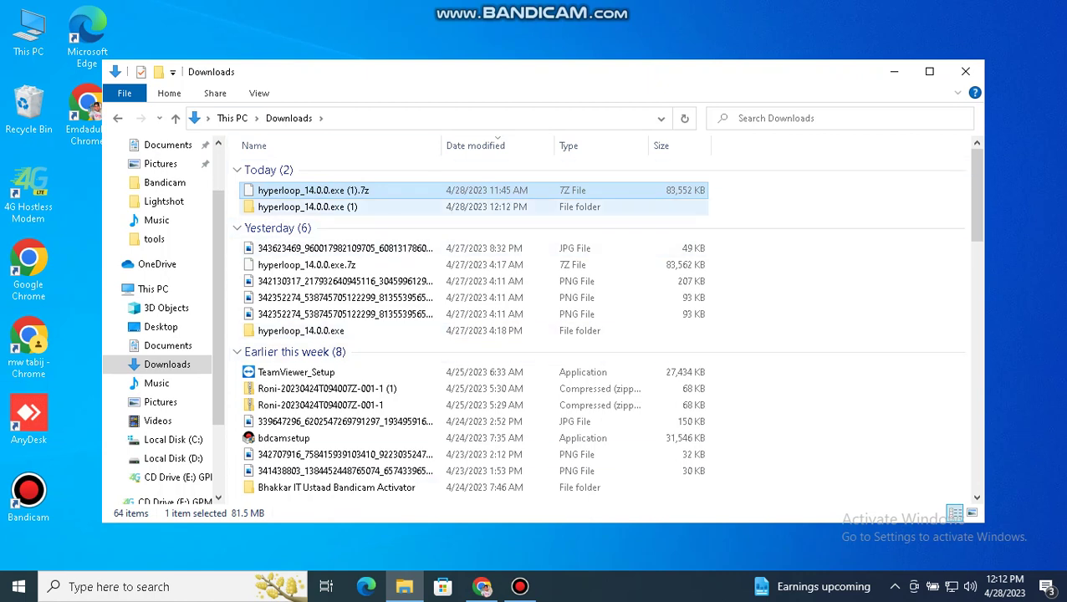
left_click(305, 207)
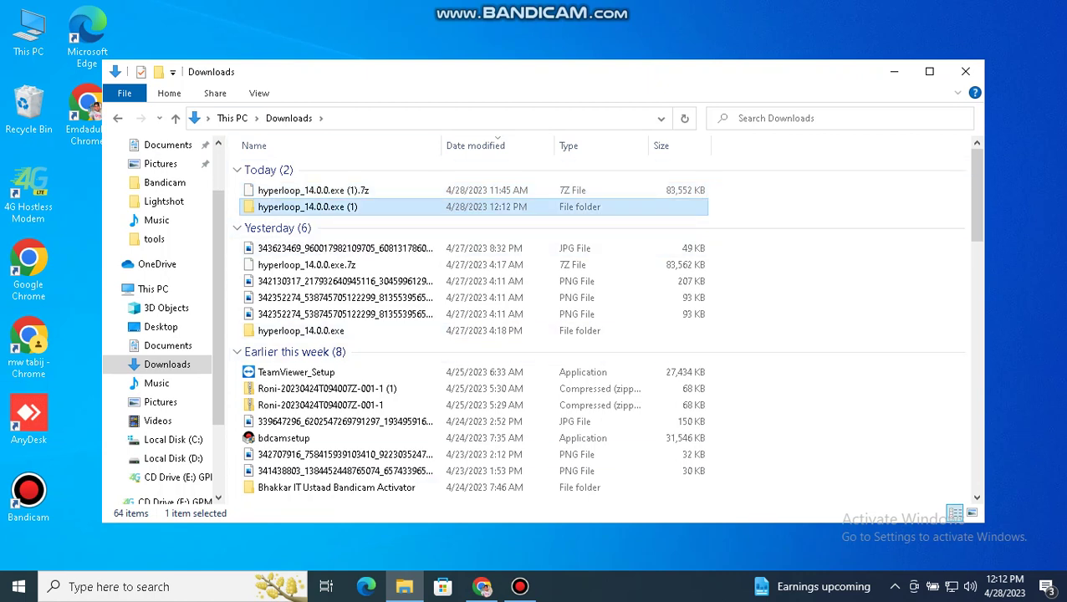
double_click(305, 206)
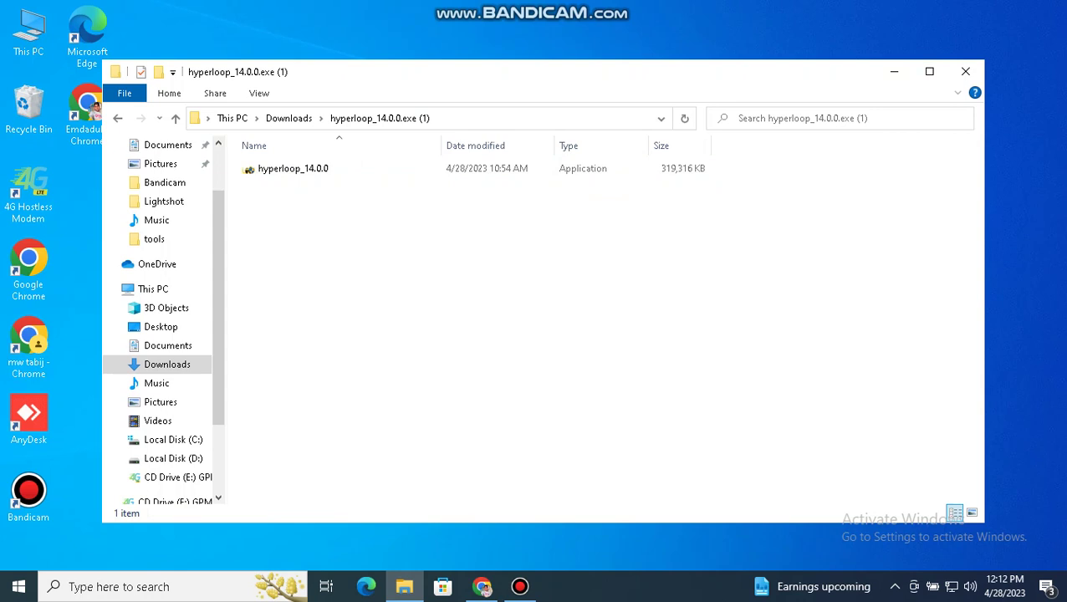
Outline the hyperloop_14.0.0 application file with a rectangle annotation and dismiss the drawing tools
key("ctrl+alt+d")
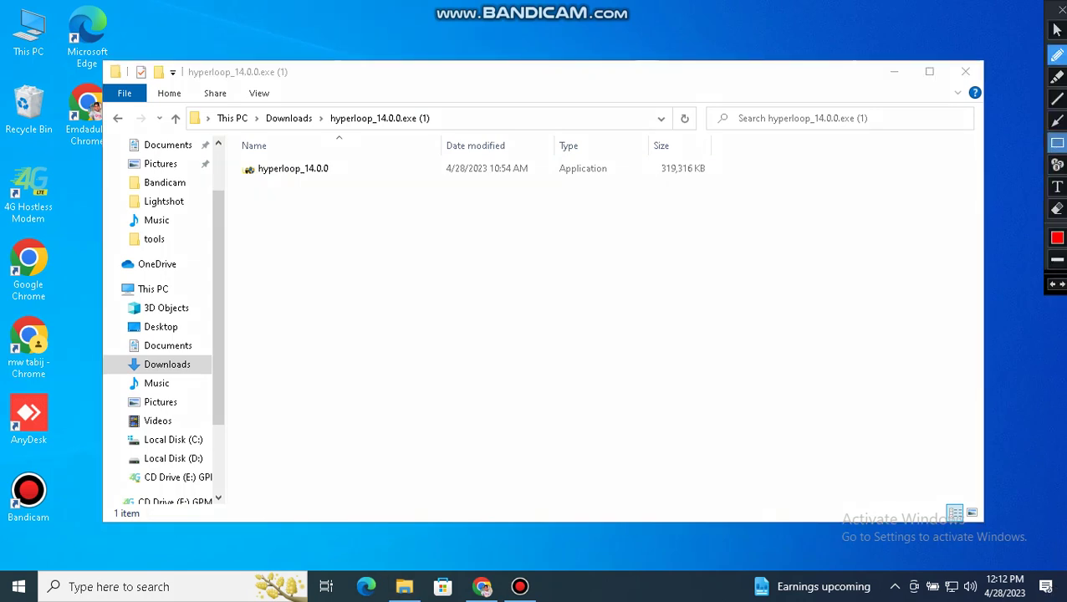
left_click(1057, 142)
mouse_move(226, 161)
left_mouse_down()
mouse_move(649, 190)
mouse_move(755, 176)
left_mouse_up()
left_click(1059, 9)
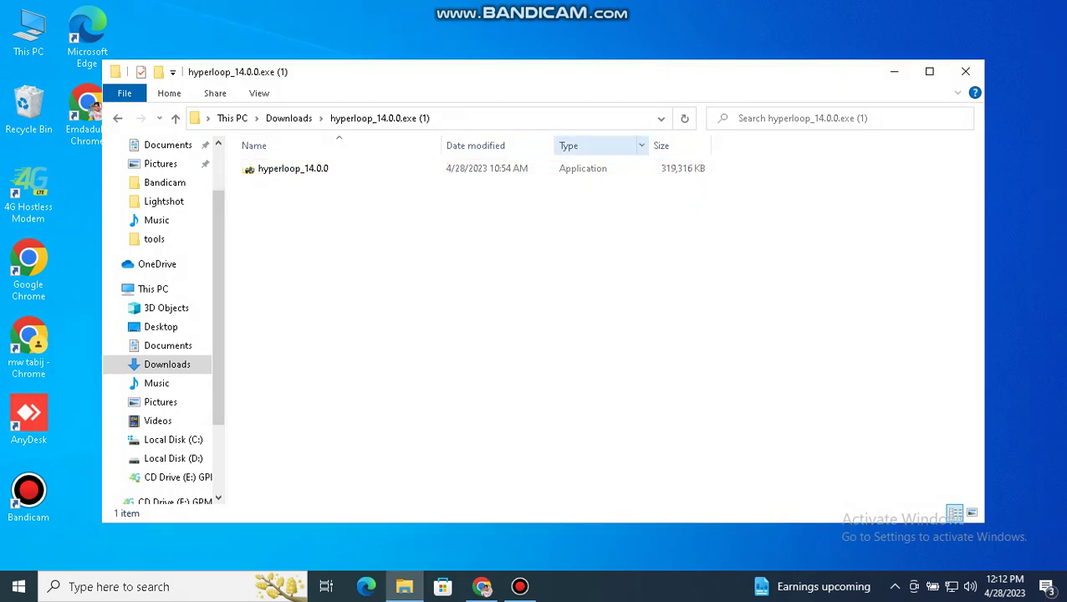
Run the hyperloop_14.0.0 installer, agree to the license terms and complete the installation
left_click(535, 168)
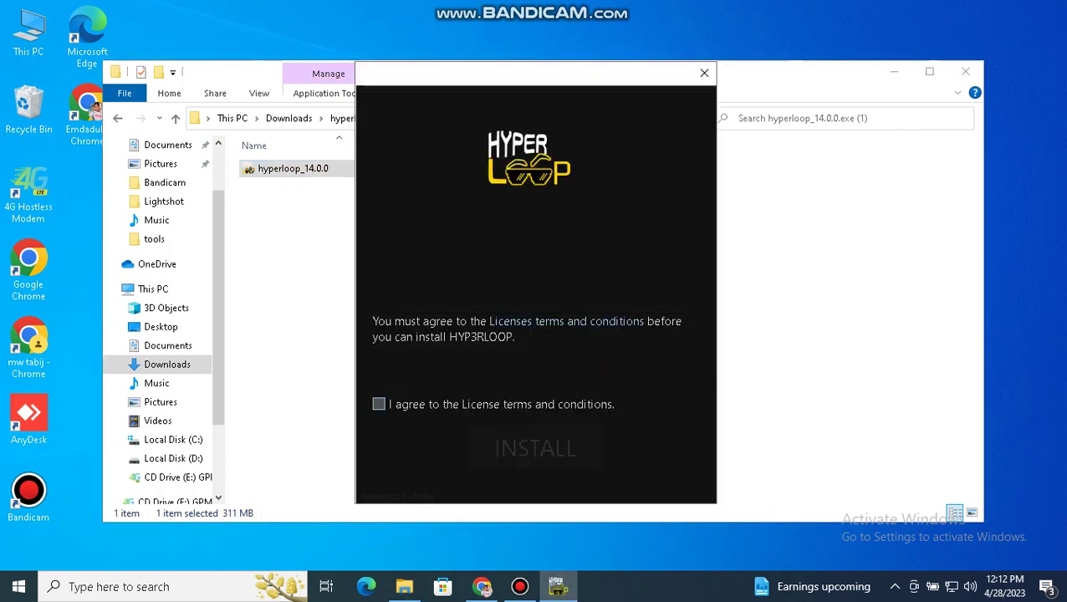
left_click(379, 404)
left_click(535, 447)
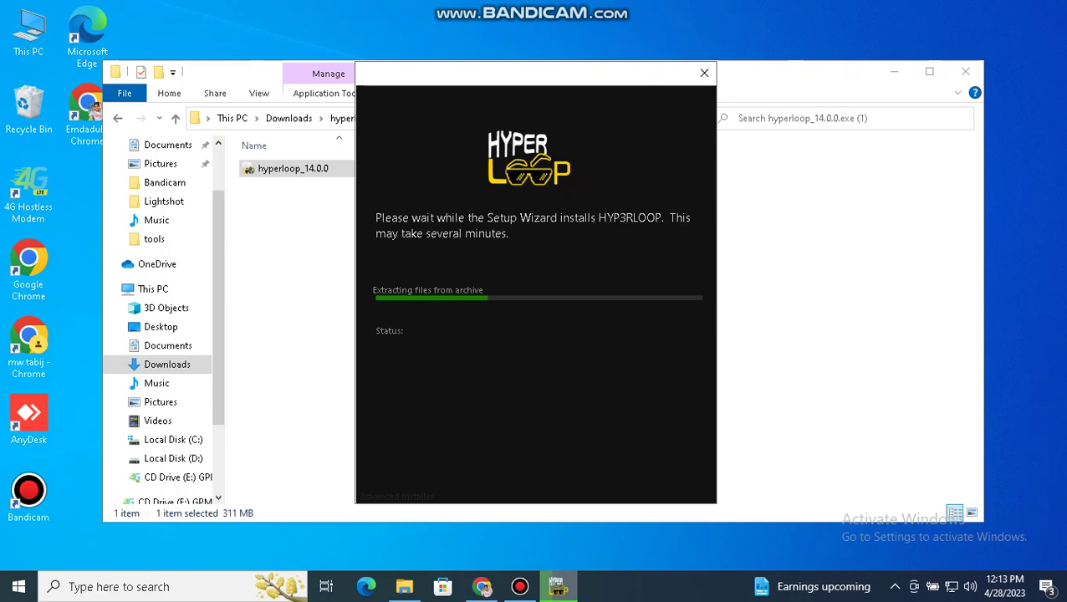
left_click_drag(794, 72, 685, 103)
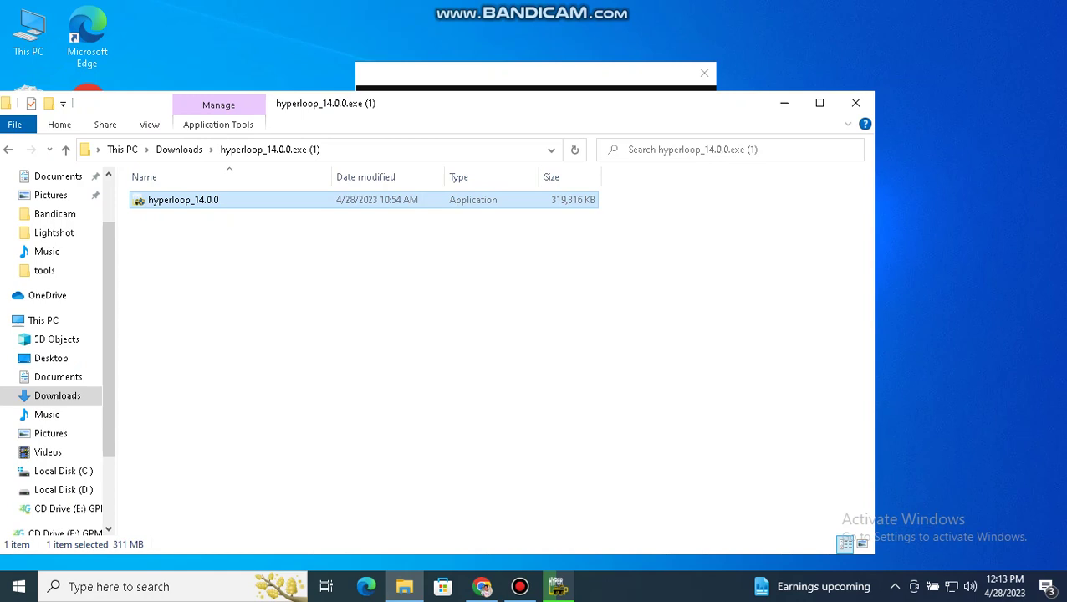
key("alt+Tab")
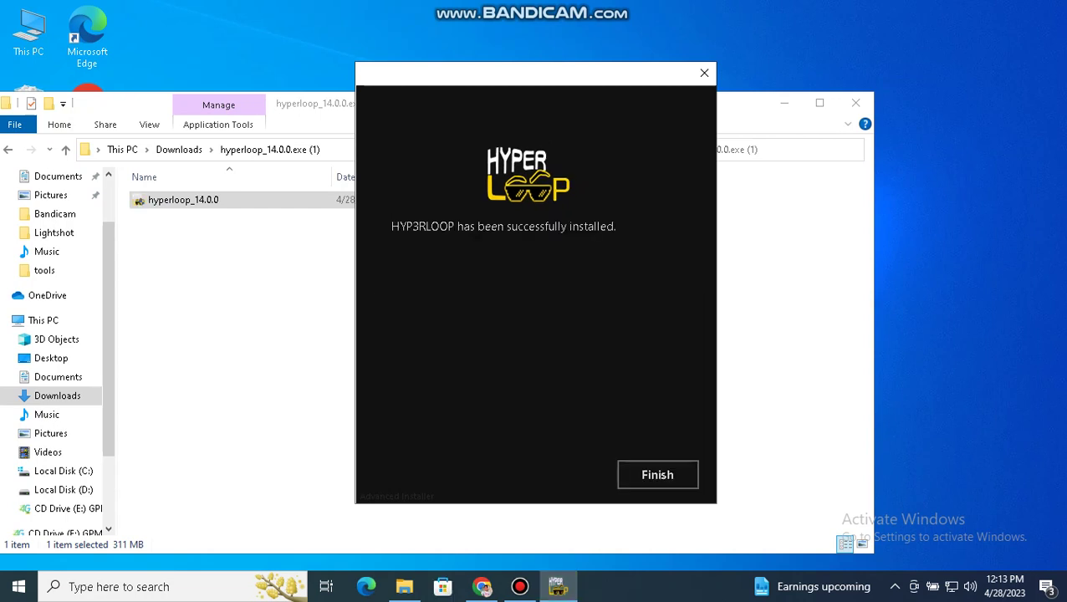
left_click(657, 474)
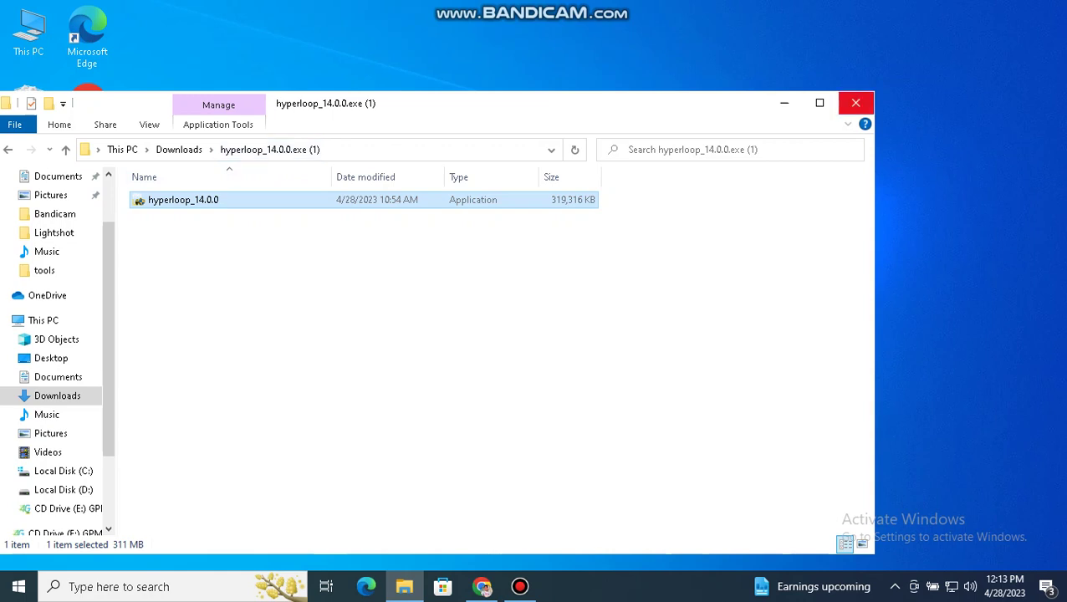
Close the extracted folder's window and refresh the desktop
left_click(856, 102)
right_click(604, 19)
left_click(652, 68)
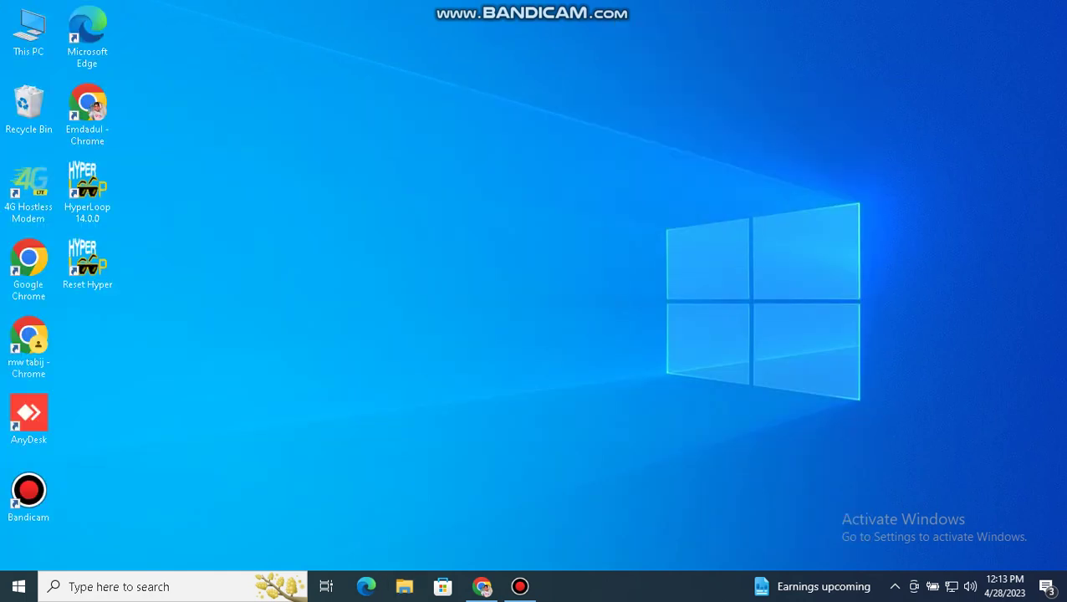
right_click(589, 38)
left_click(636, 83)
Outline the HyperLoop 14.0.0 and Reset Hyper desktop shortcuts with red rectangle annotations and dismiss the drawing tools
key("ctrl+alt+d")
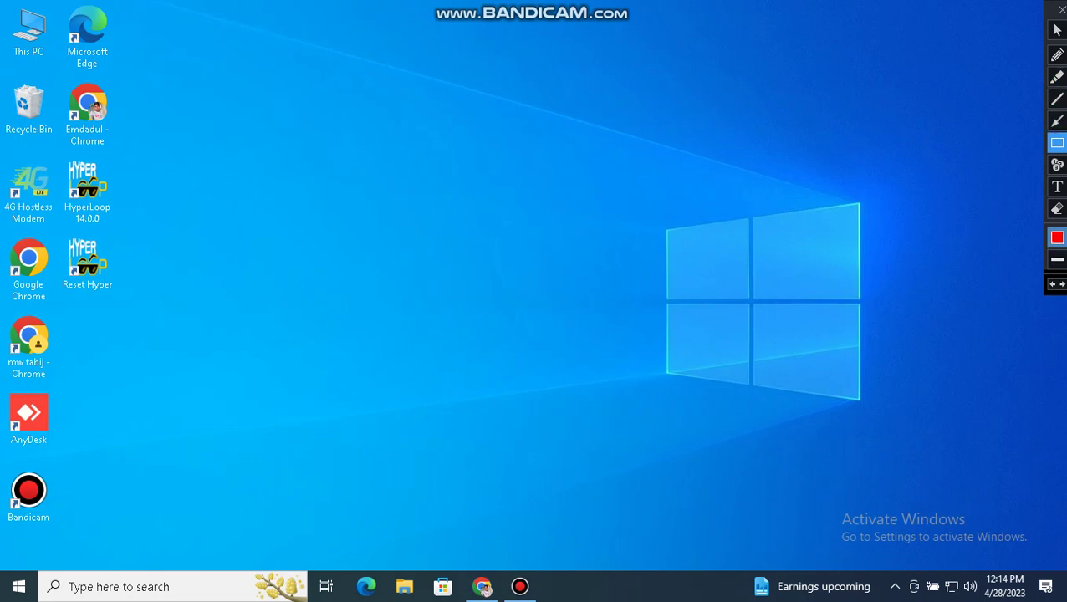
left_click(1057, 238)
left_click(917, 259)
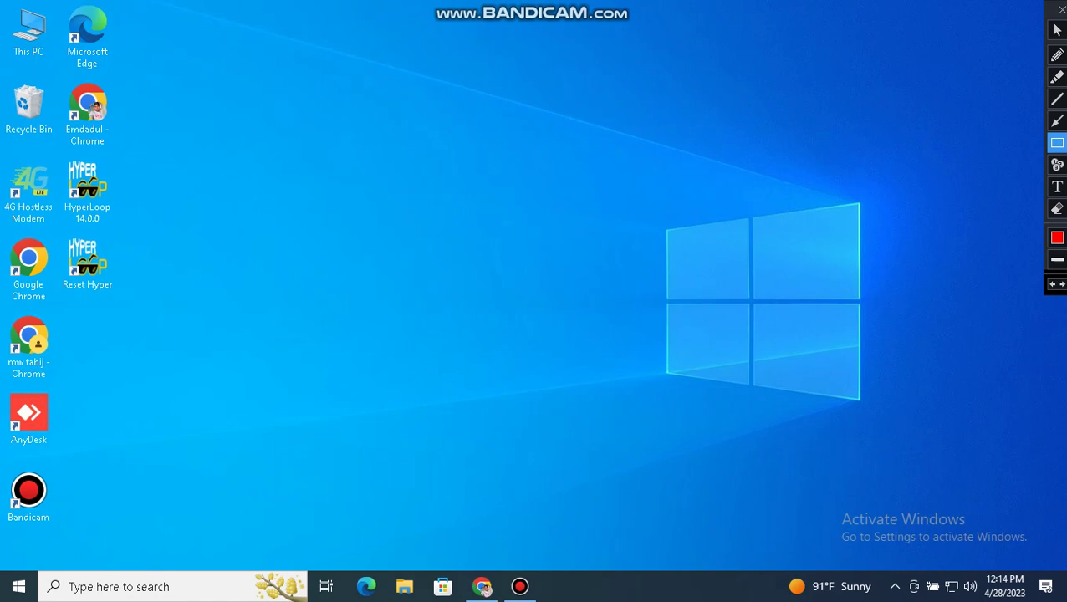
left_click_drag(65, 155, 121, 225)
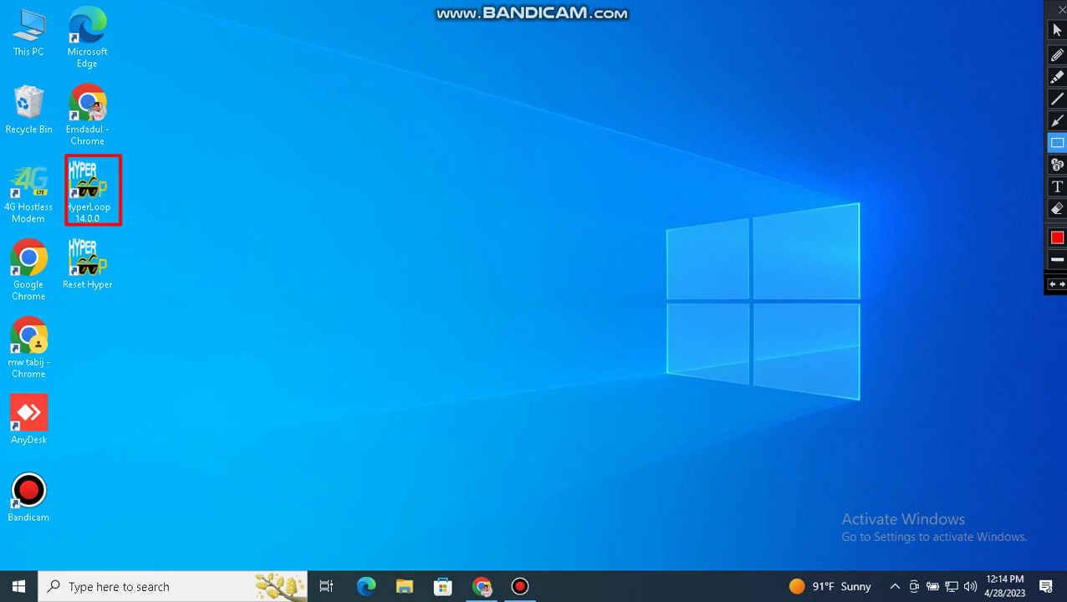
left_click_drag(61, 239, 127, 296)
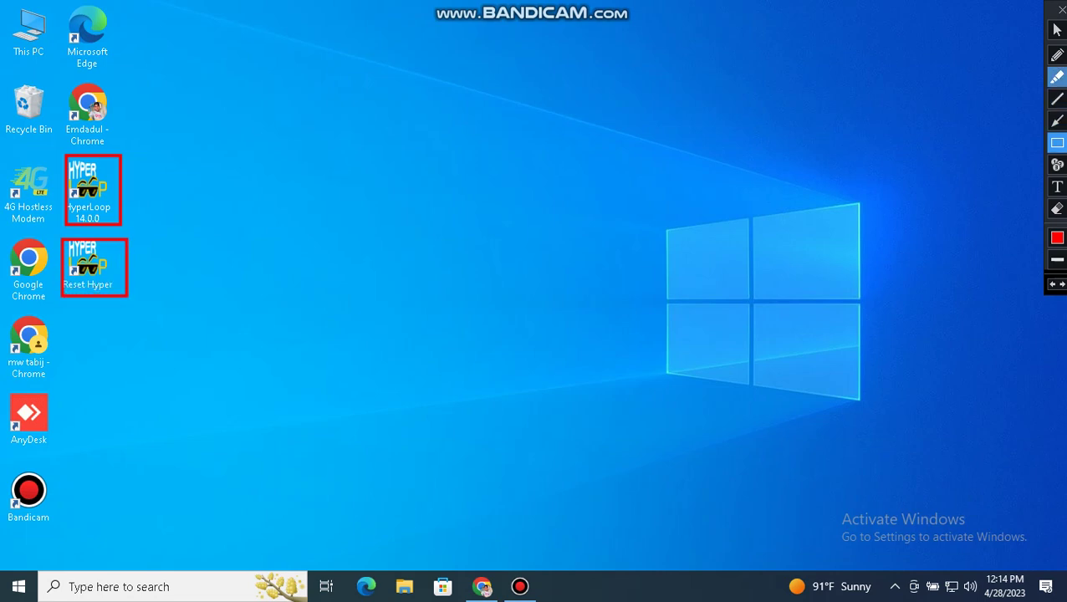
left_click(1056, 76)
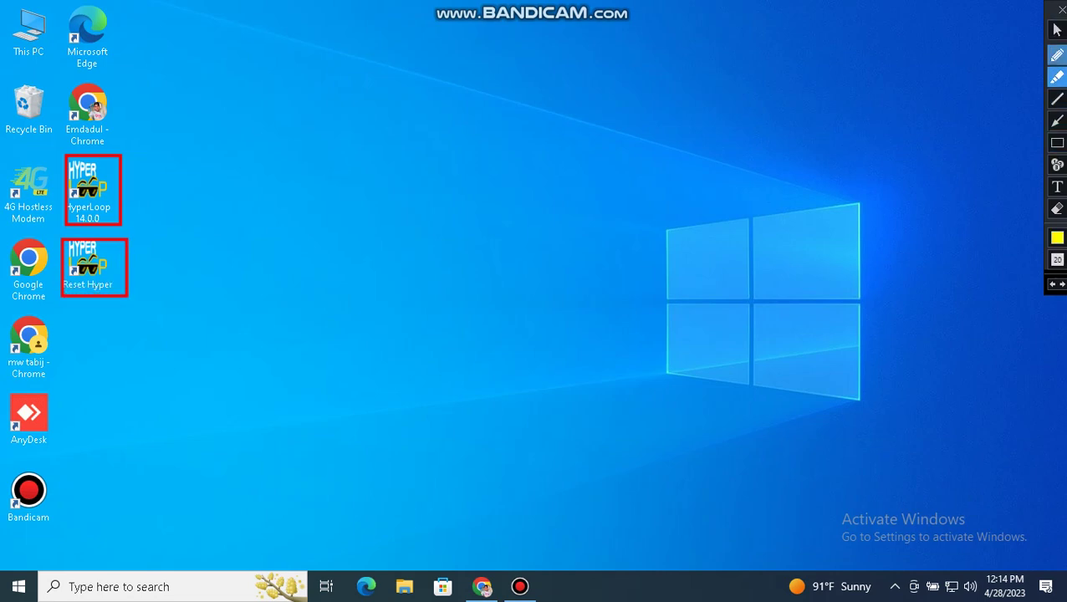
left_click(1057, 54)
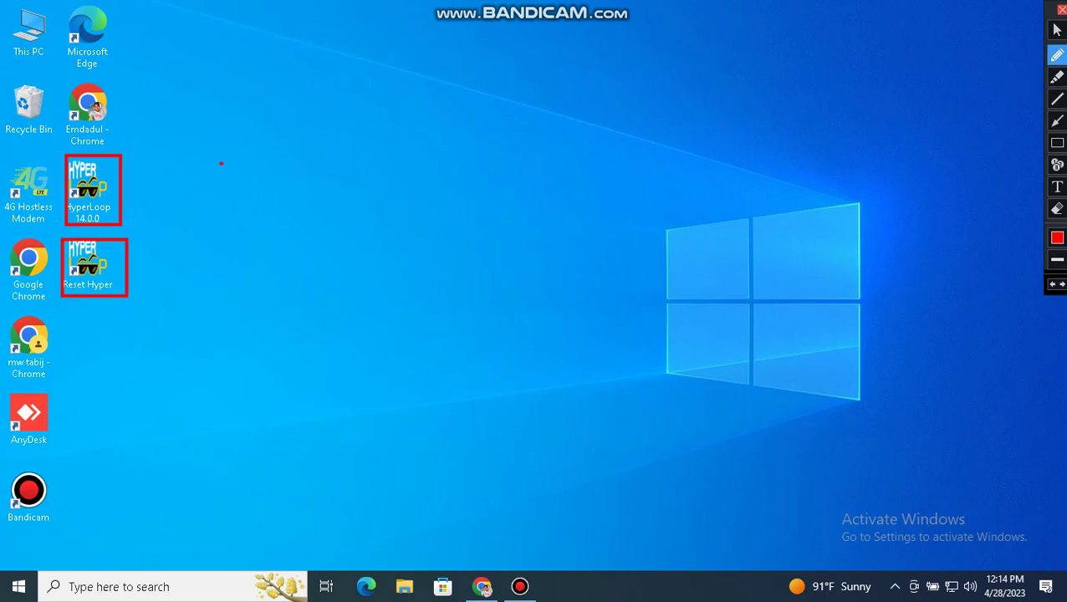
left_click(1059, 10)
Move the HyperLoop 14.0.0 and Reset Hyper shortcuts side by side onto the open desktop area and refresh the desktop
left_click_drag(87, 188, 264, 190)
left_click_drag(87, 261, 481, 193)
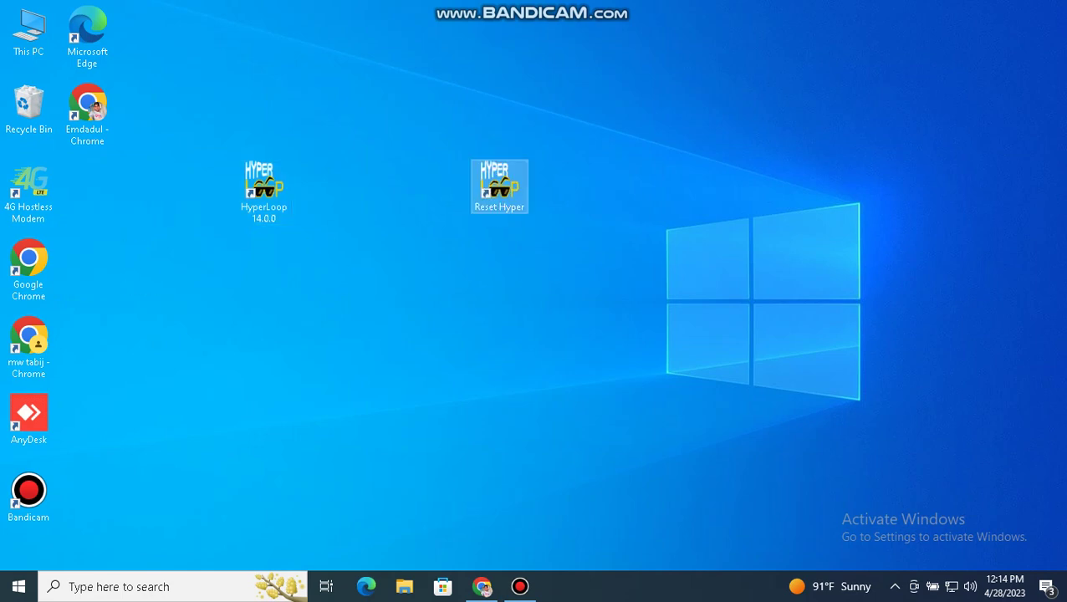
right_click(657, 123)
left_click(699, 169)
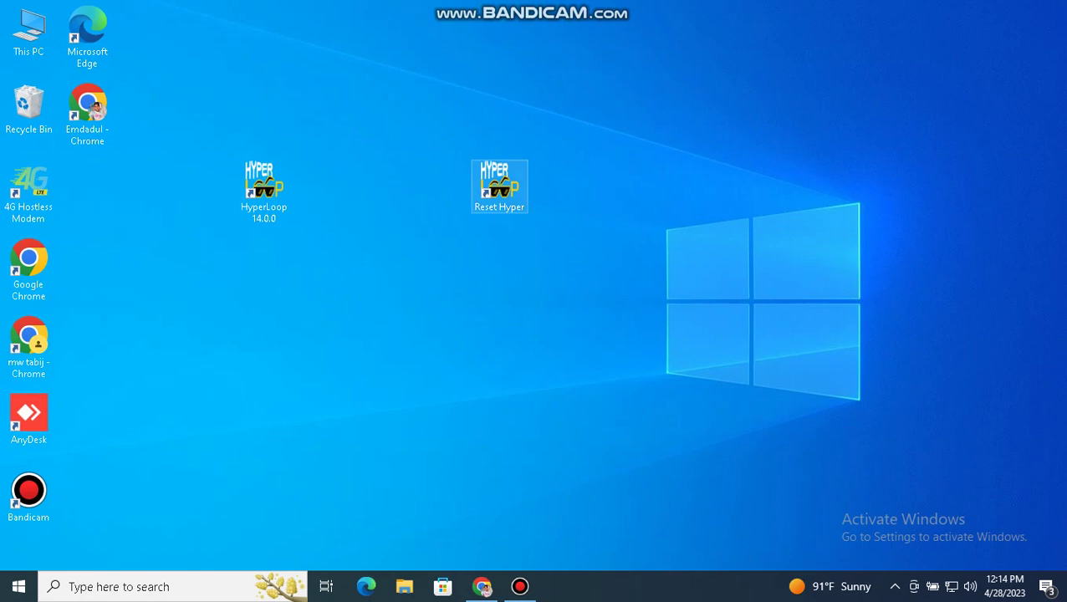
Outline only the Reset Hyper shortcut with a red rectangle annotation and dismiss the drawing tools
key("ctrl+alt+d")
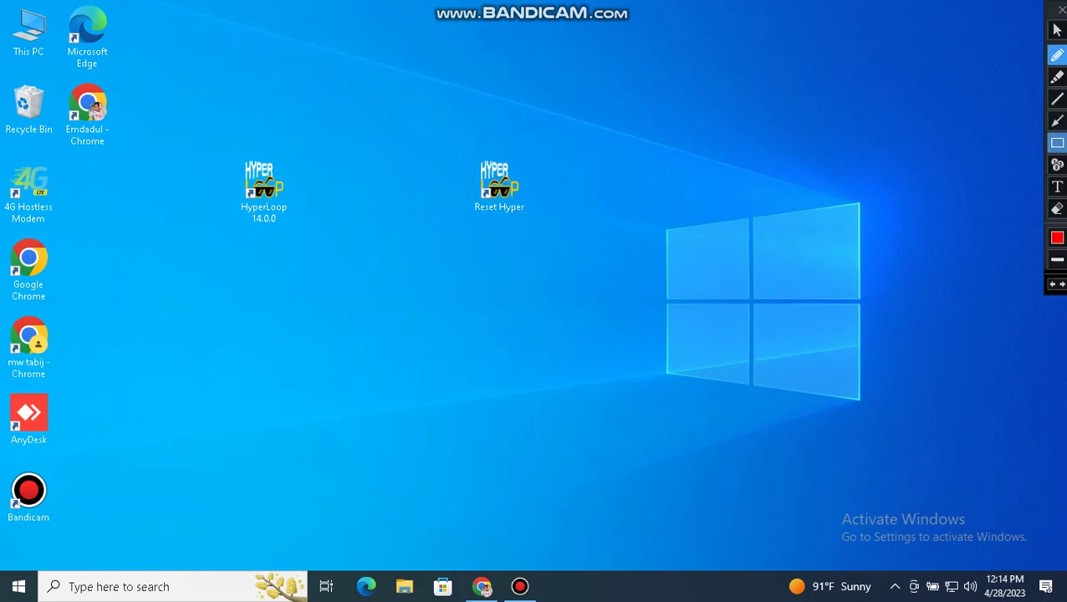
left_click(1056, 142)
mouse_move(445, 132)
left_mouse_down()
mouse_move(540, 183)
mouse_move(557, 234)
left_mouse_up()
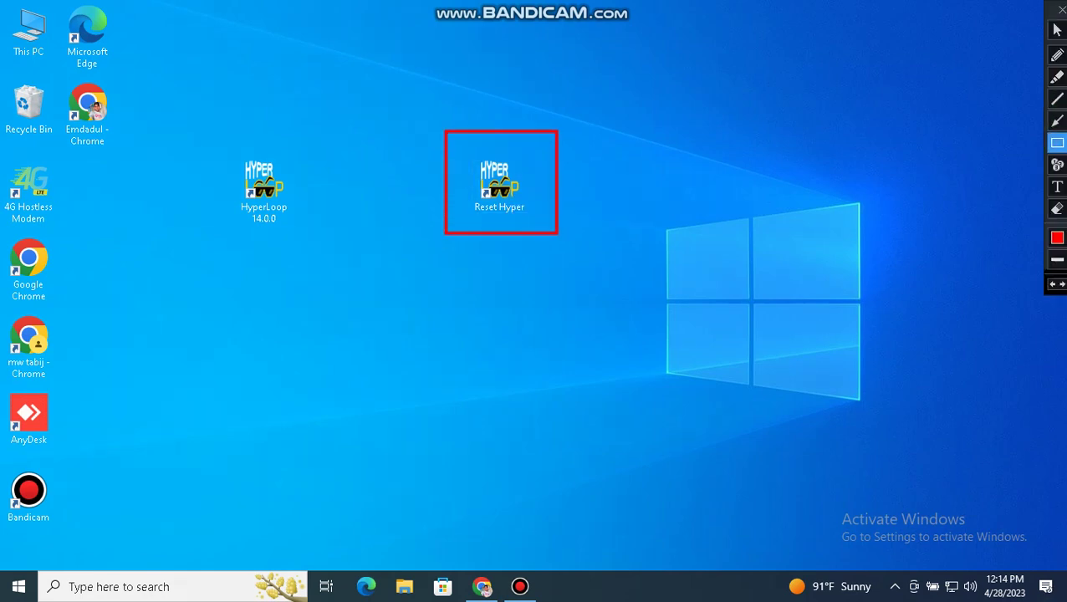
left_click(1062, 9)
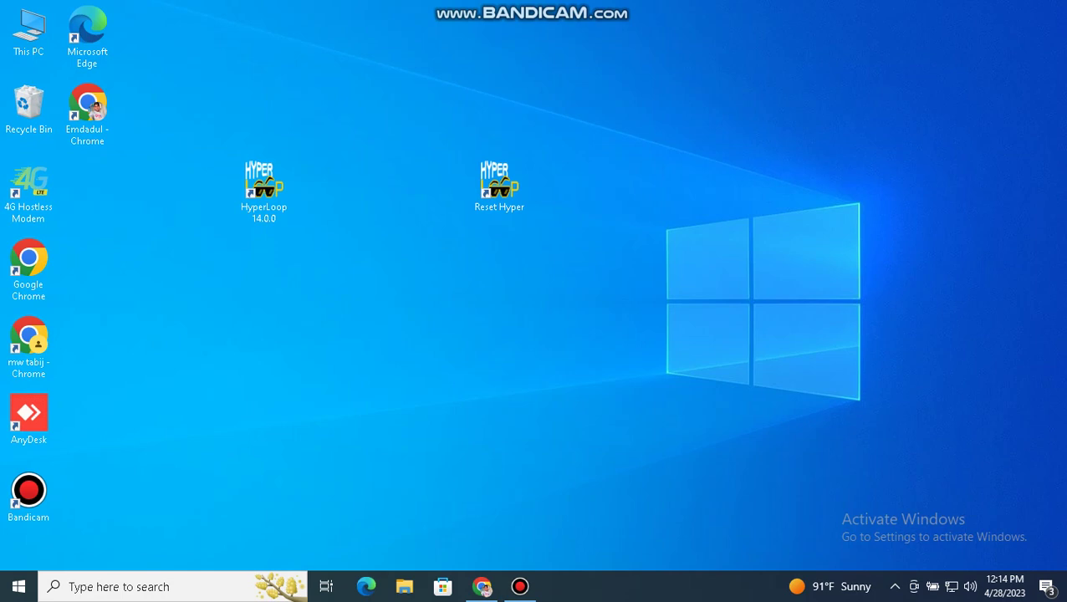
Handwrite a red pen annotation on the desktop beside the Reset Hyper shortcut
key("ctrl+alt+d")
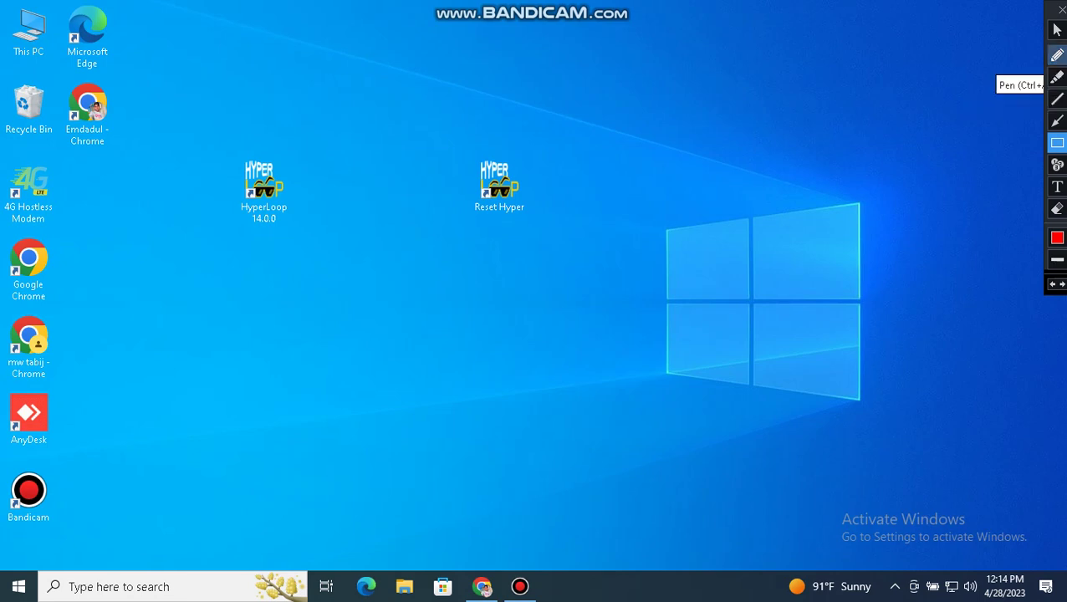
left_click(1056, 55)
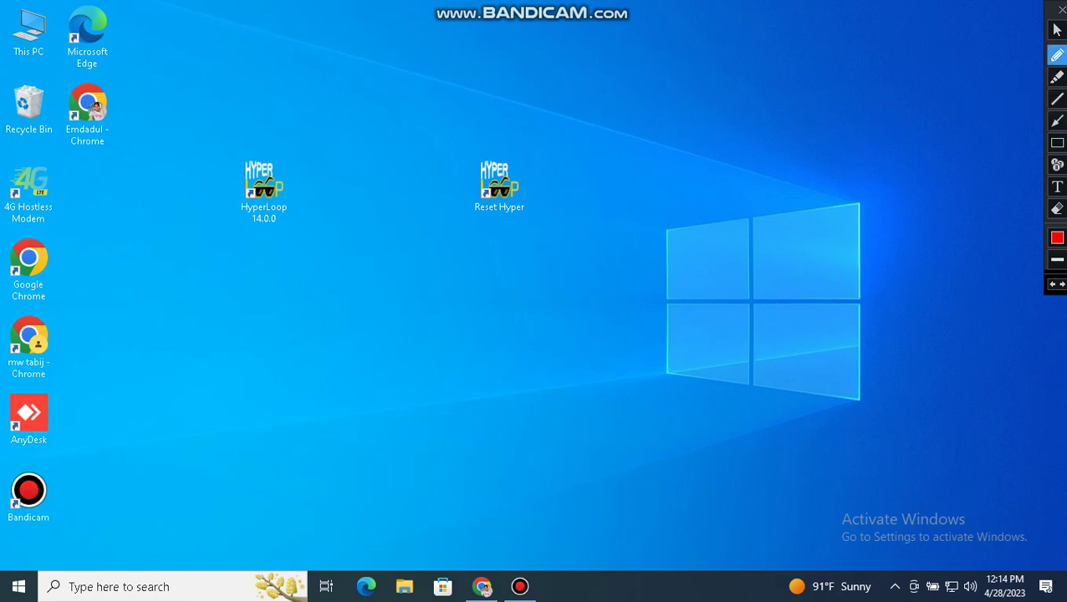
mouse_move(565, 144)
left_mouse_down()
mouse_move(578, 152)
mouse_move(550, 140)
mouse_move(673, 178)
left_mouse_up()
mouse_move(615, 117)
left_mouse_down()
mouse_move(612, 147)
mouse_move(617, 114)
mouse_move(729, 149)
left_mouse_up()
mouse_move(688, 87)
left_mouse_down()
mouse_move(700, 123)
mouse_move(709, 82)
mouse_move(730, 80)
mouse_move(640, 49)
left_mouse_up()
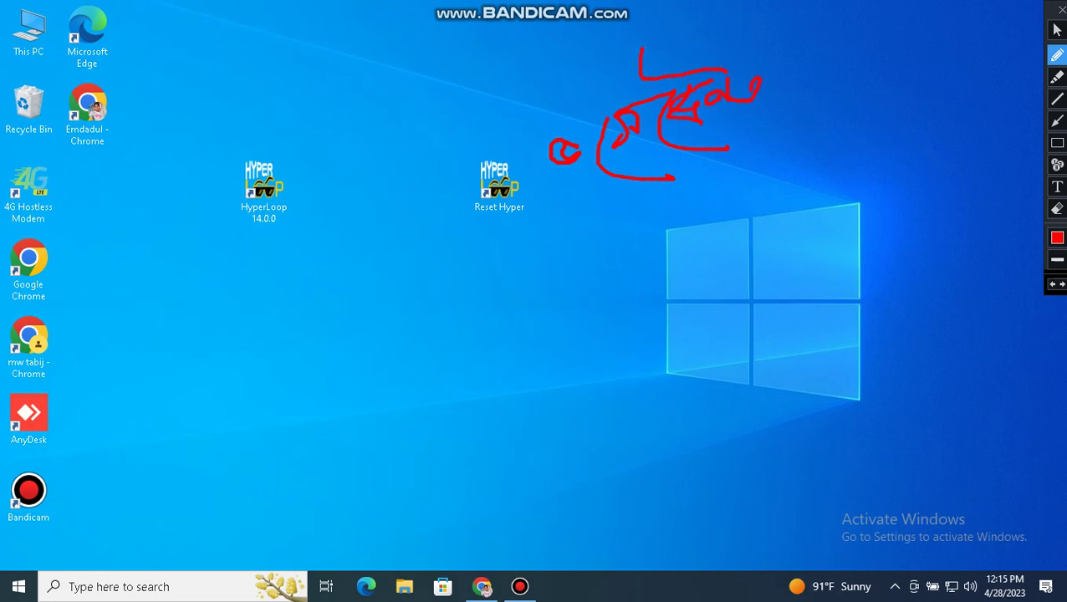
Finish the red handwritten annotation with the remaining pen strokes and dismiss the drawing tools
mouse_move(657, 219)
left_mouse_down()
mouse_move(686, 253)
mouse_move(656, 231)
mouse_move(736, 143)
left_mouse_up()
mouse_move(695, 182)
left_mouse_down()
mouse_move(726, 167)
mouse_move(709, 185)
left_mouse_up()
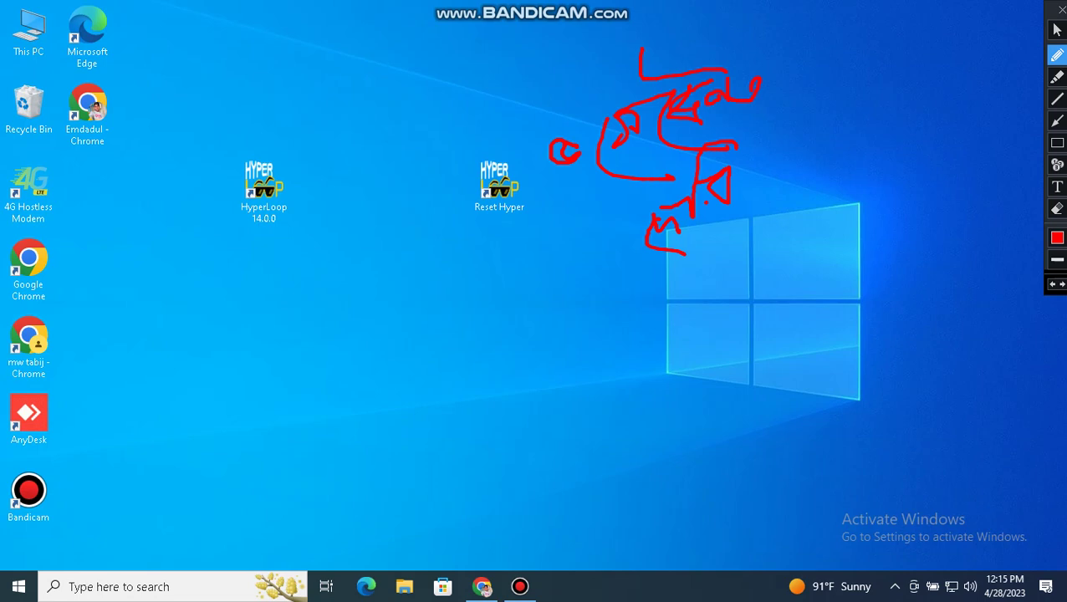
left_click(1059, 9)
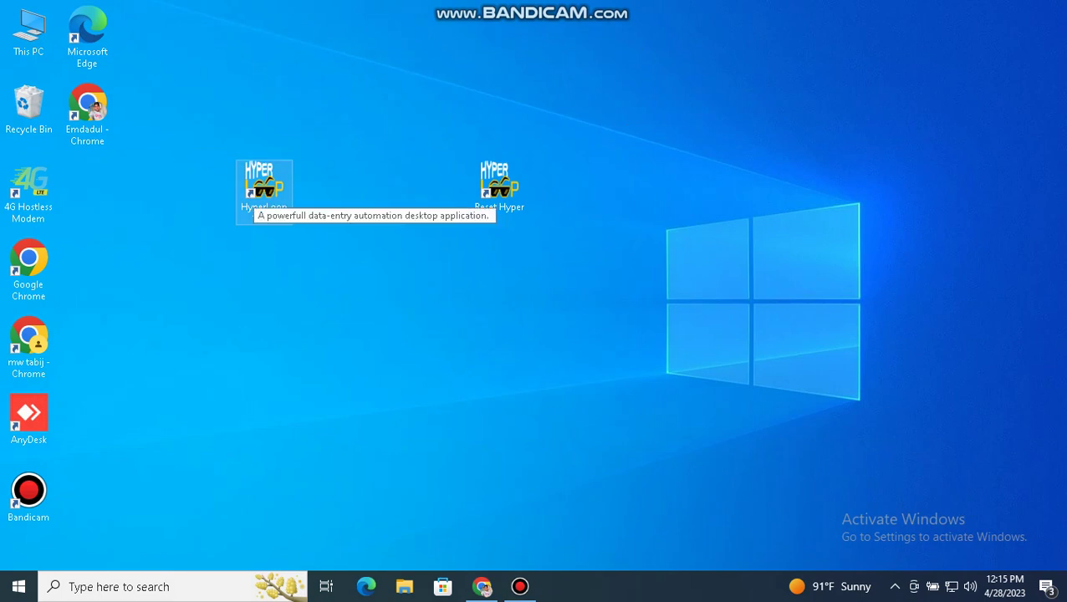
Launch HyperLoop 14.0.0 from its desktop shortcut and sign in with the account e-mail and password taken from the clipboard history
left_click(256, 191)
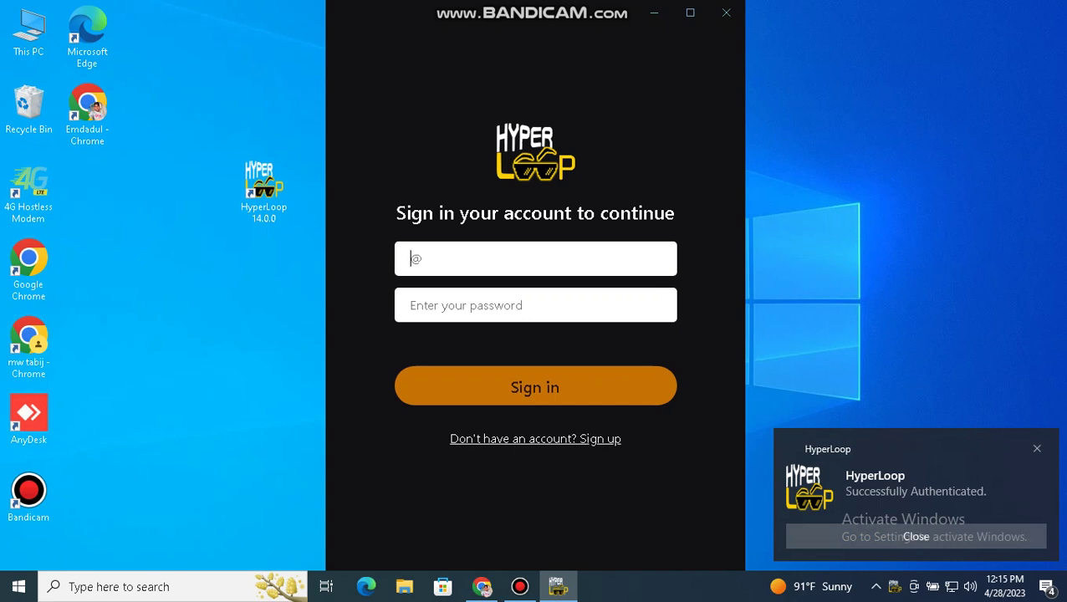
key("super+v")
scroll(523, 447, "down", 1)
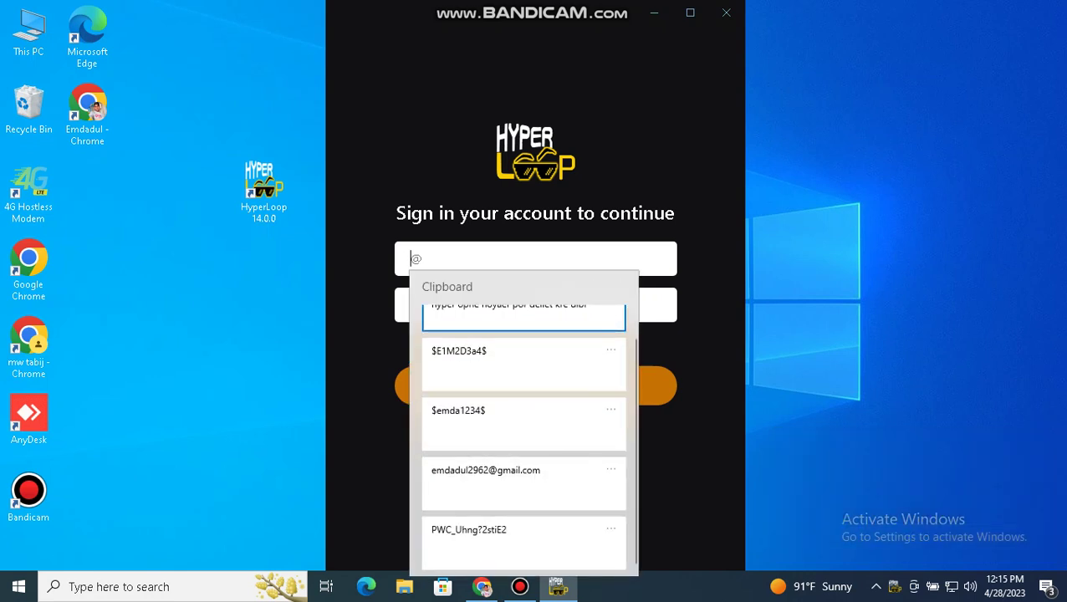
left_click(523, 478)
left_click(411, 305)
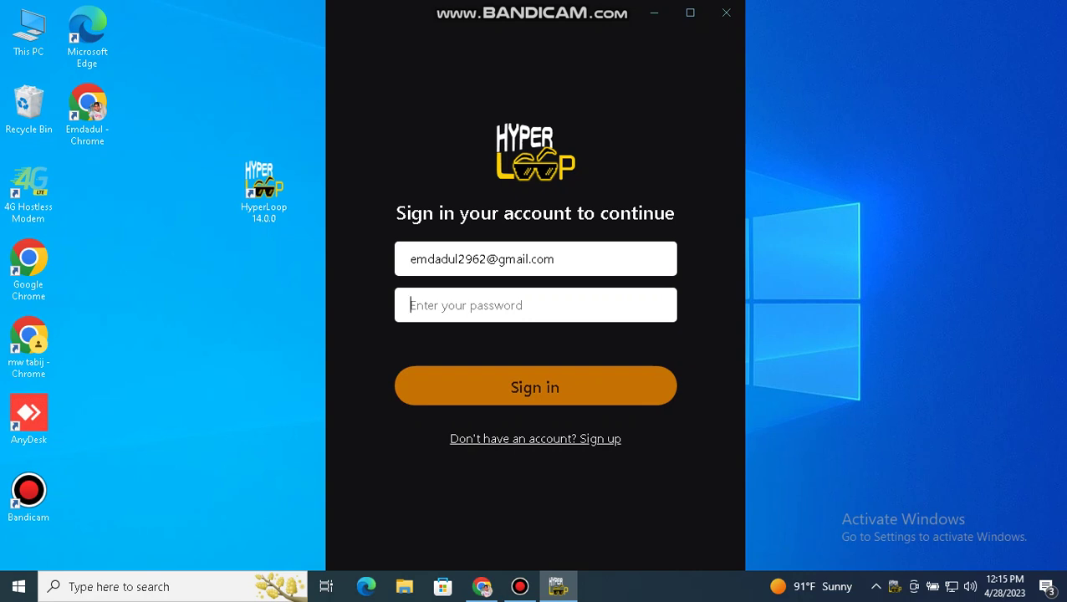
key("super+v")
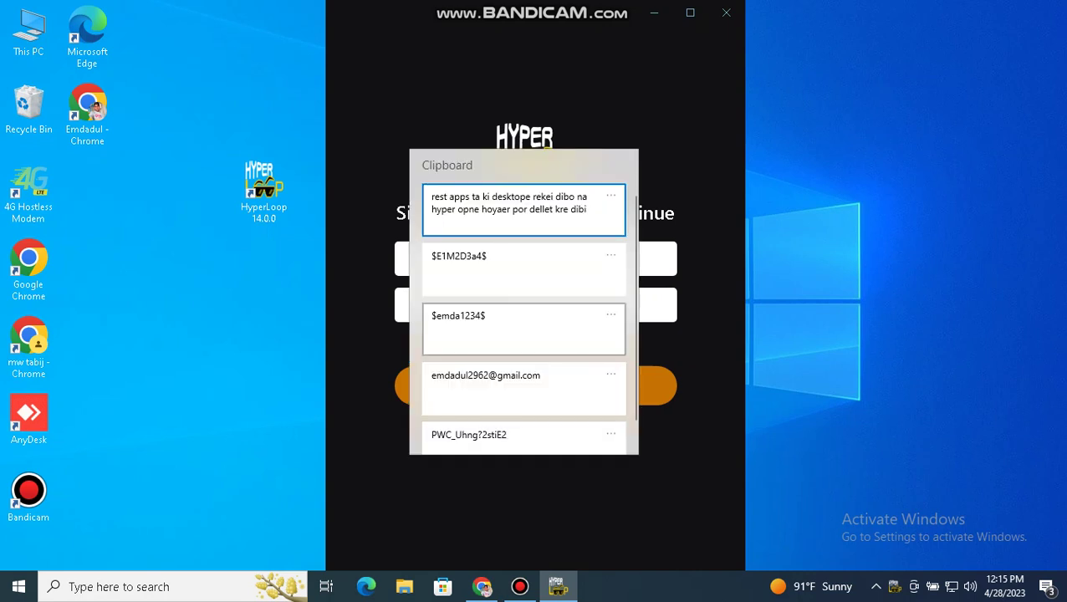
left_click(523, 329)
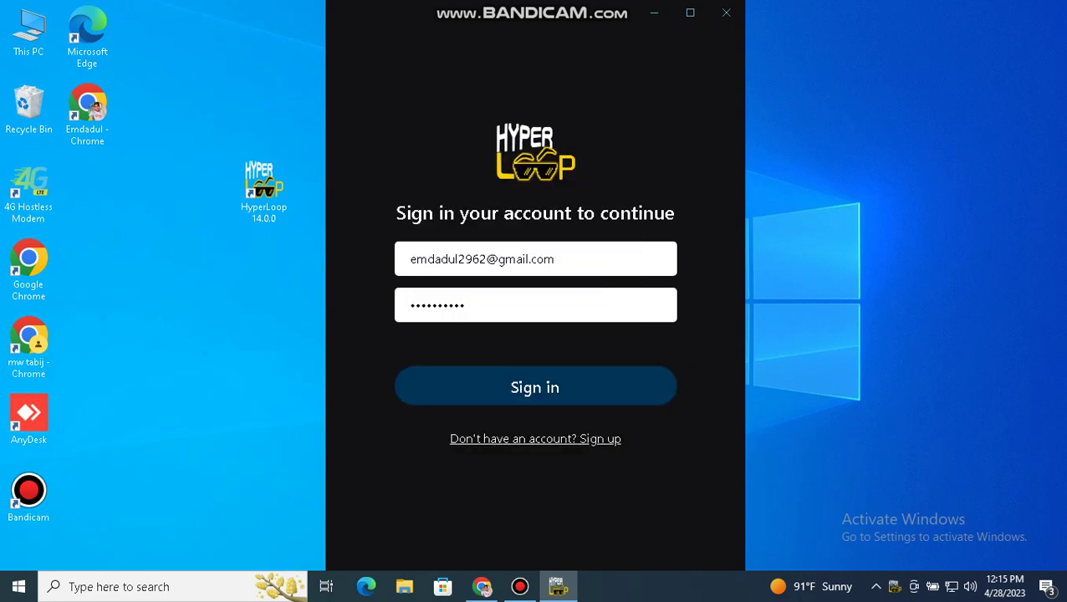
key("Return")
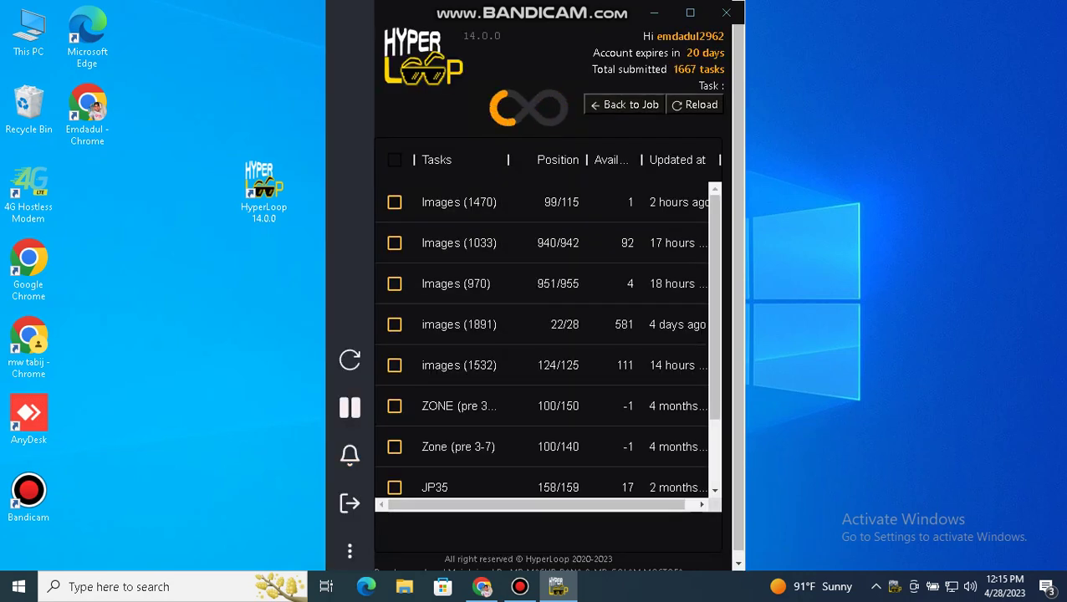
Arrange the HyperLoop task list window and the campaign window on opposite sides of the desktop, leaving the Reset Hyper shortcut uncovered
left_click_drag(535, 13, 851, 13)
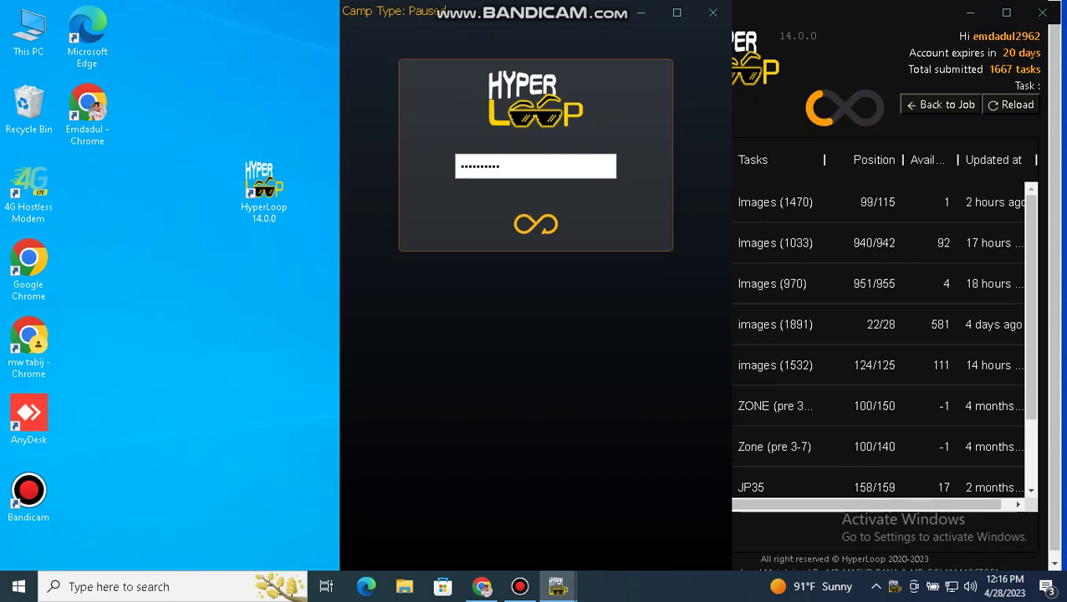
left_click_drag(536, 12, 214, 10)
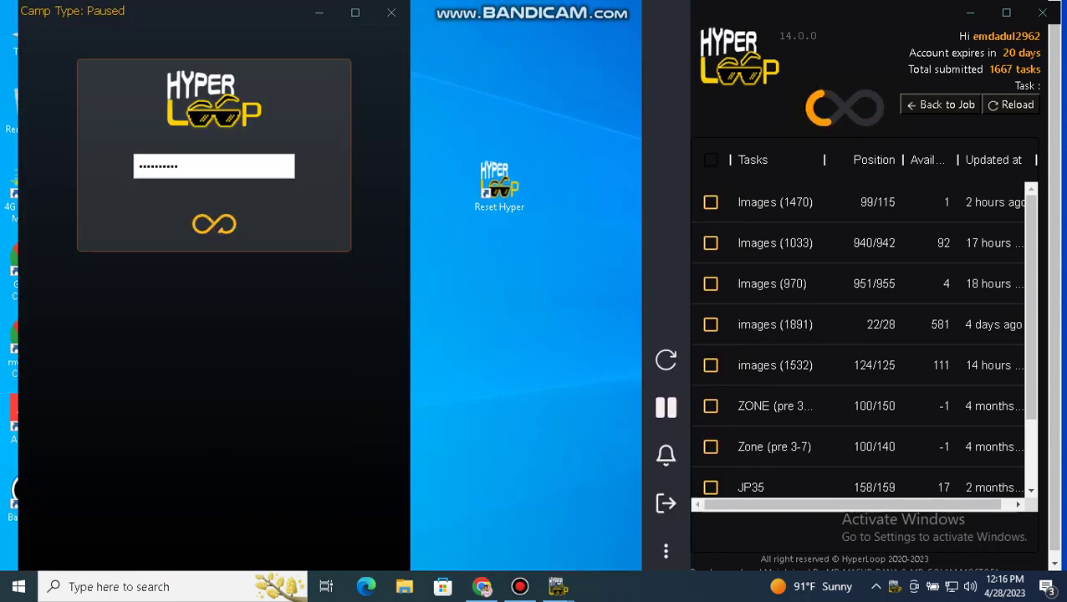
right_click(556, 113)
left_click(599, 160)
right_click(559, 90)
left_click(599, 136)
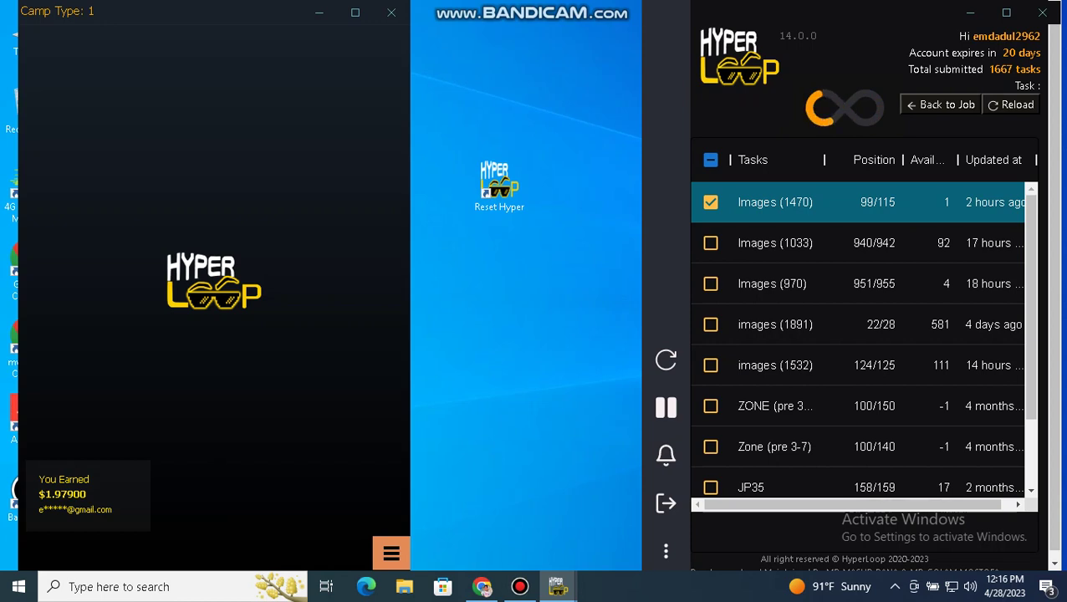
right_click(571, 21)
left_click(615, 68)
right_click(521, 38)
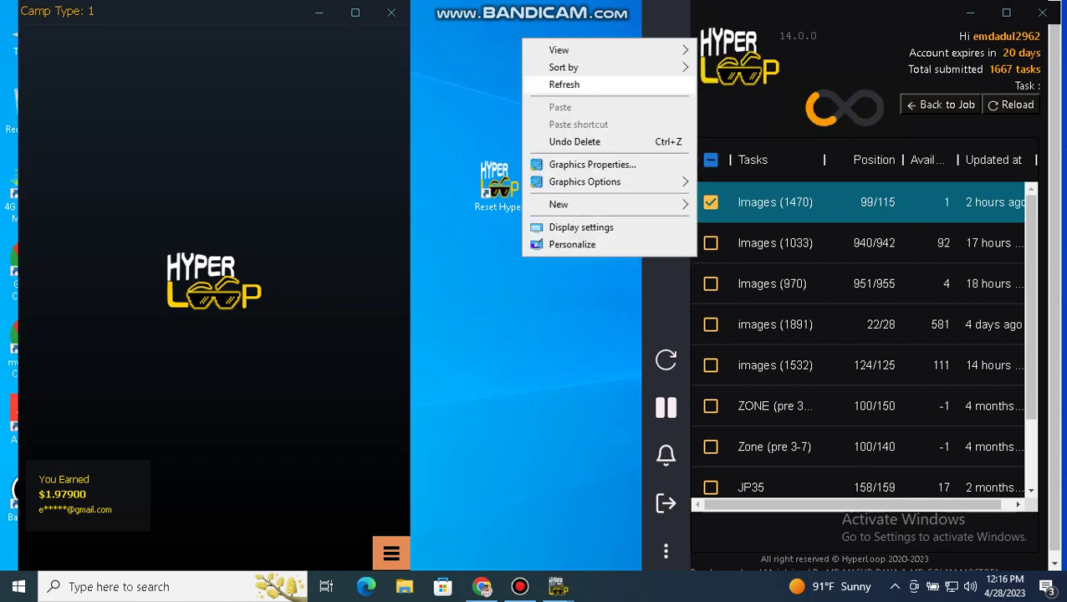
left_click(564, 85)
right_click(517, 60)
left_click(558, 107)
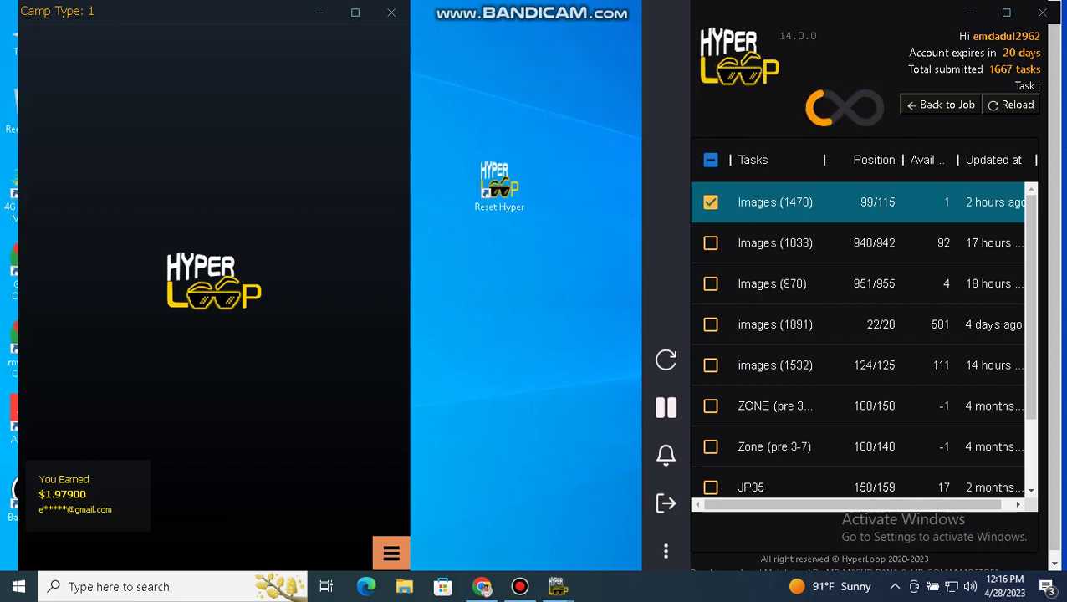
right_click(508, 10)
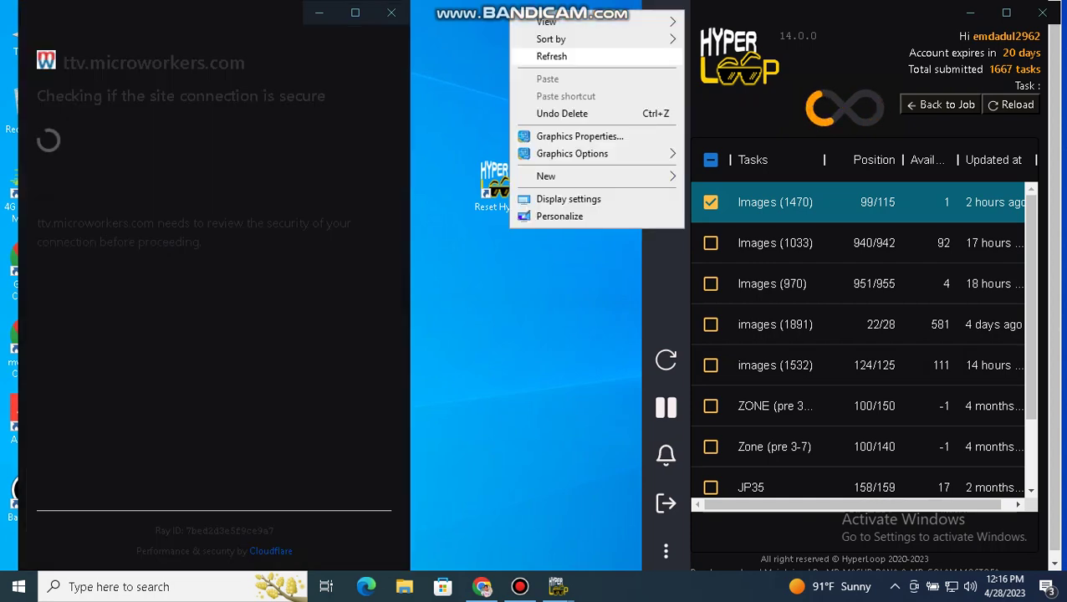
left_click(552, 54)
right_click(514, 28)
left_click(554, 73)
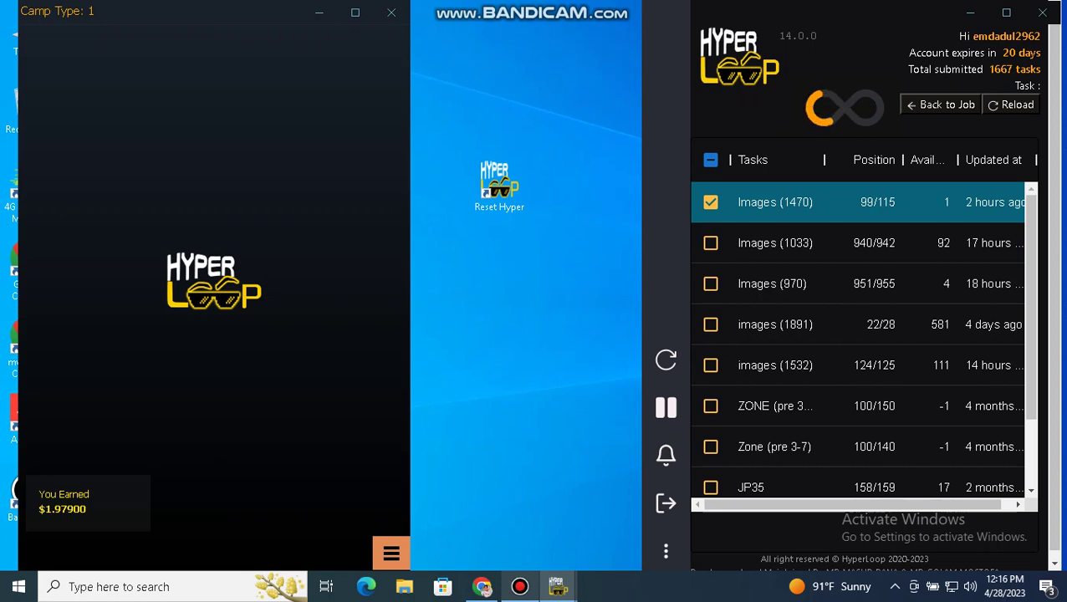
mouse_move(519, 587)
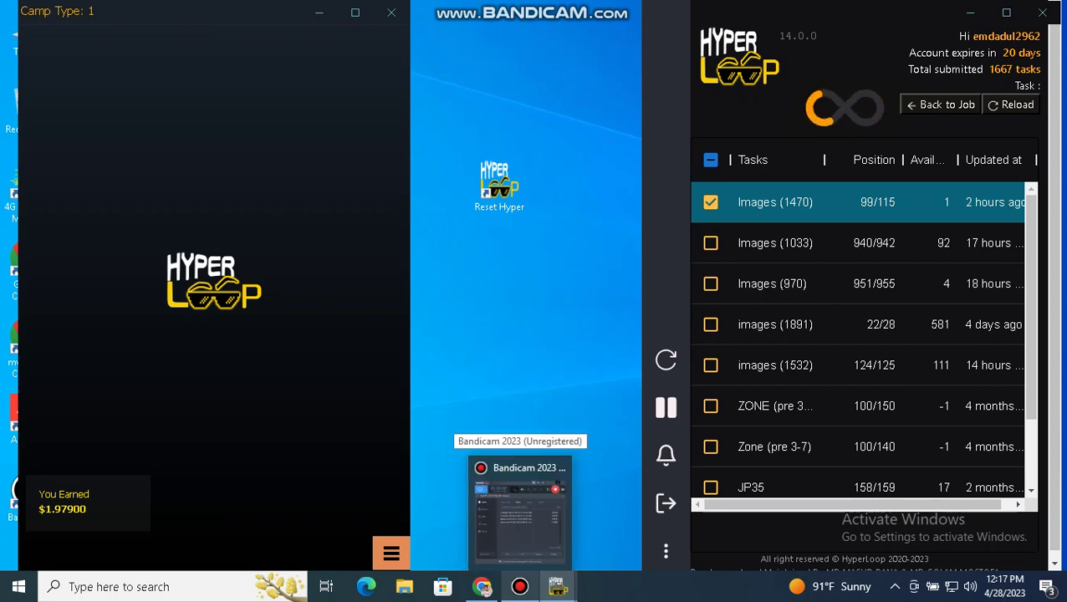
left_click(518, 506)
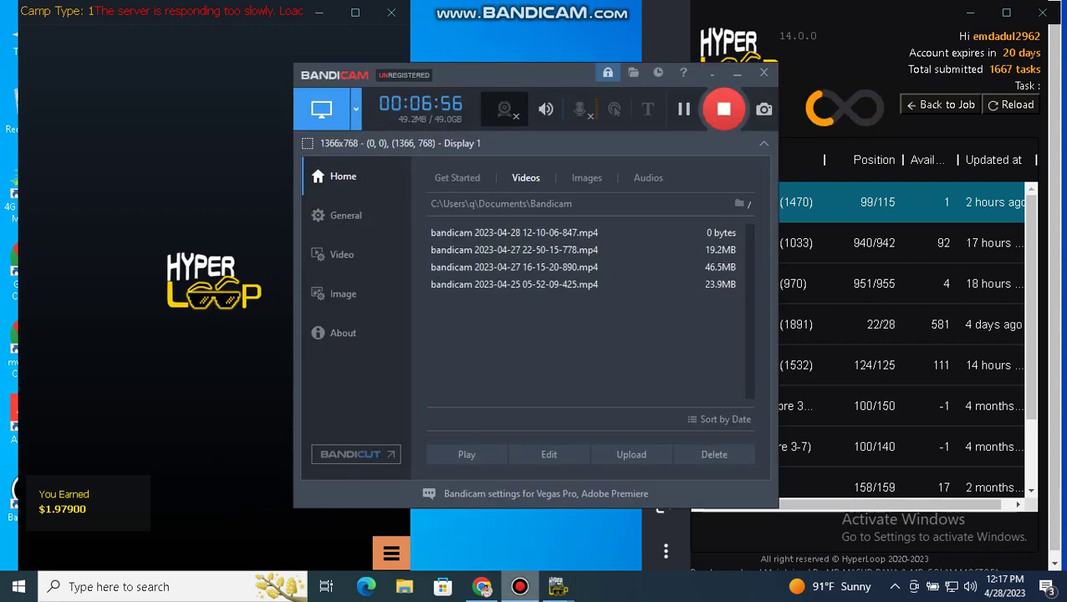
left_click(737, 73)
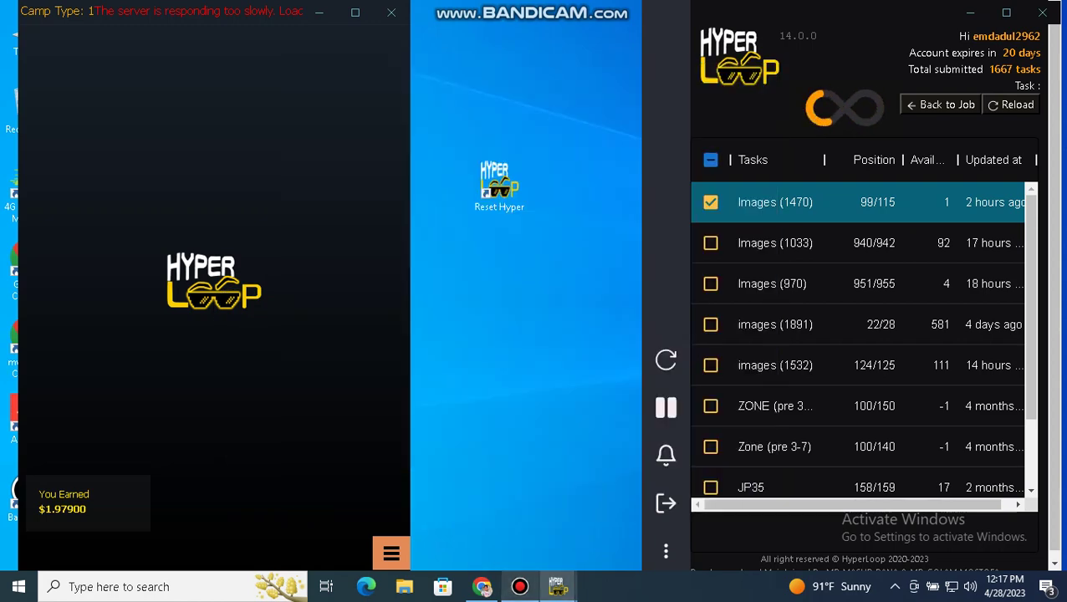
left_click(519, 586)
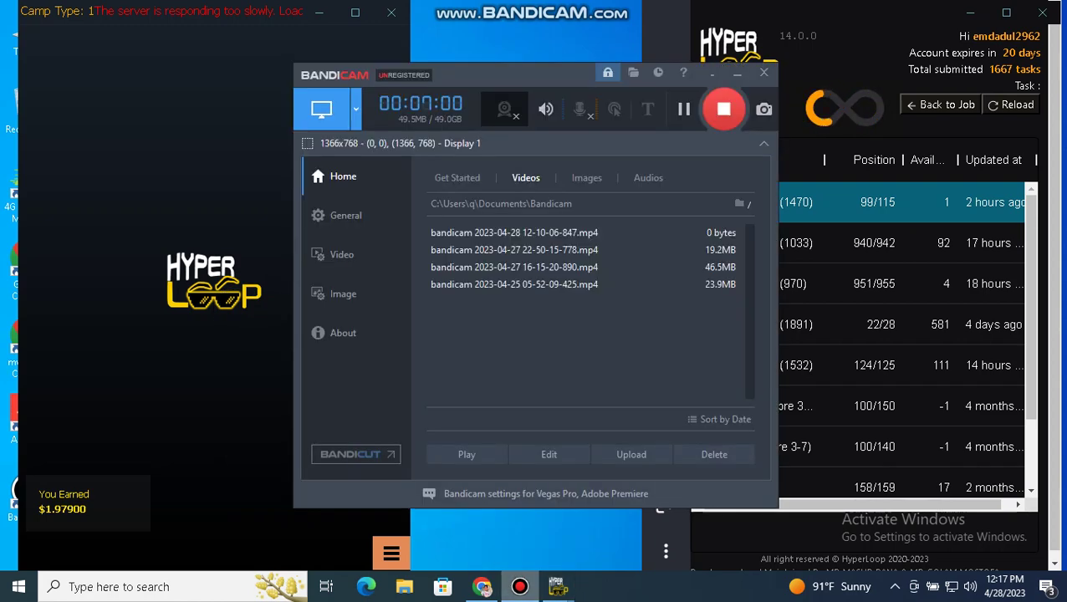